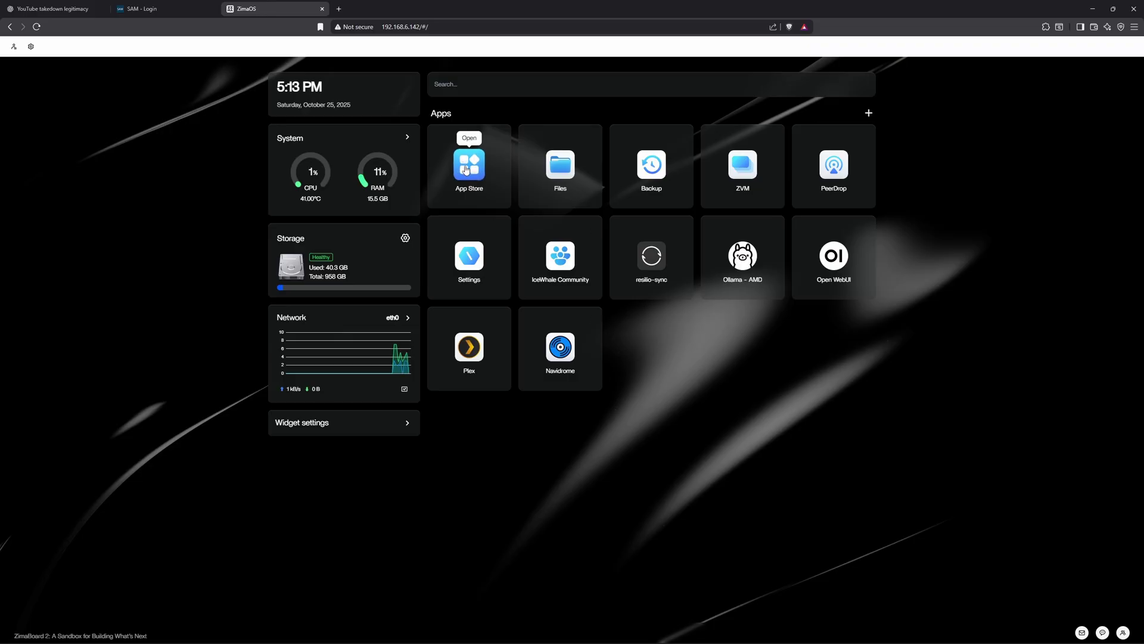
# Install Jellyfin from the ZimaOS App Store.
pyautogui.click(466, 173)
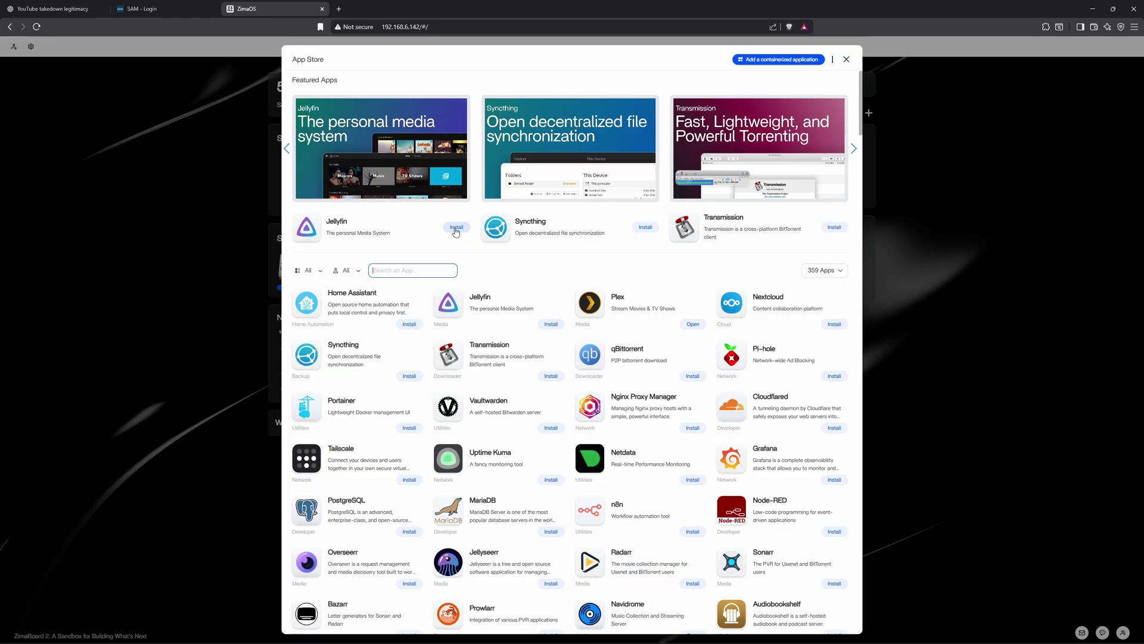
pyautogui.click(457, 228)
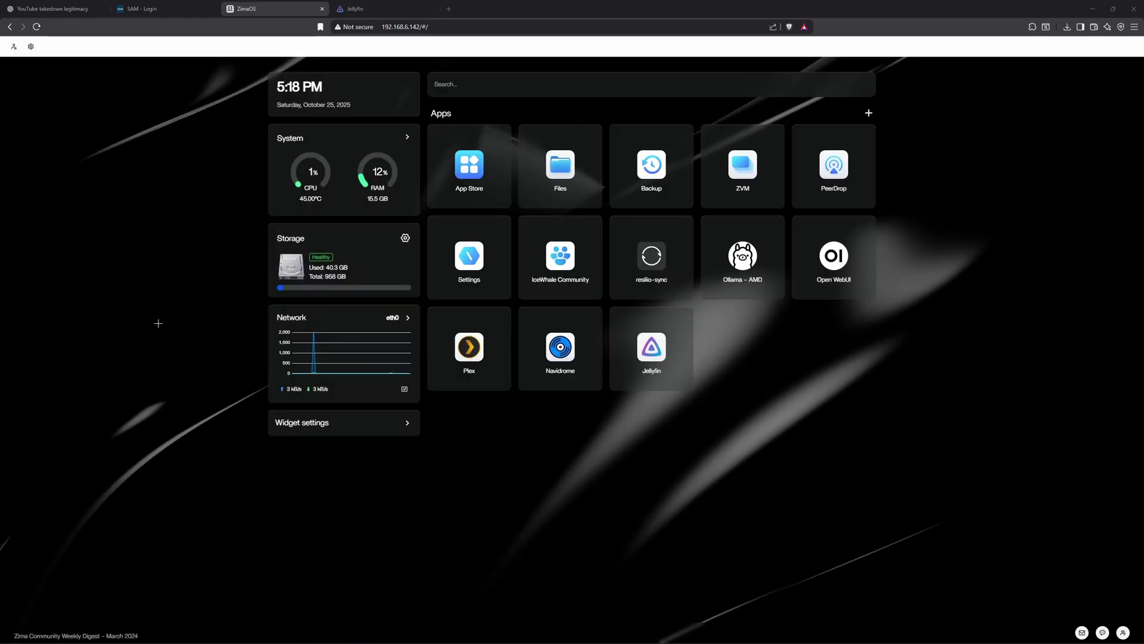
# Open the new Jellyfin tile and sign in with the browser's saved login.
pyautogui.click(651, 348)
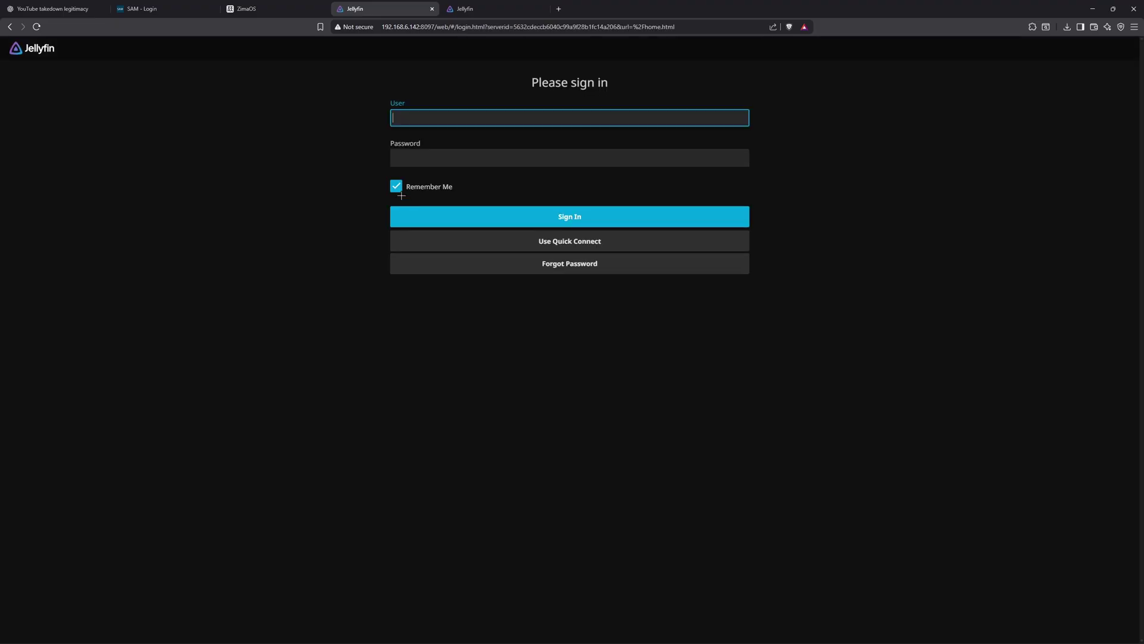
pyautogui.click(315, 216)
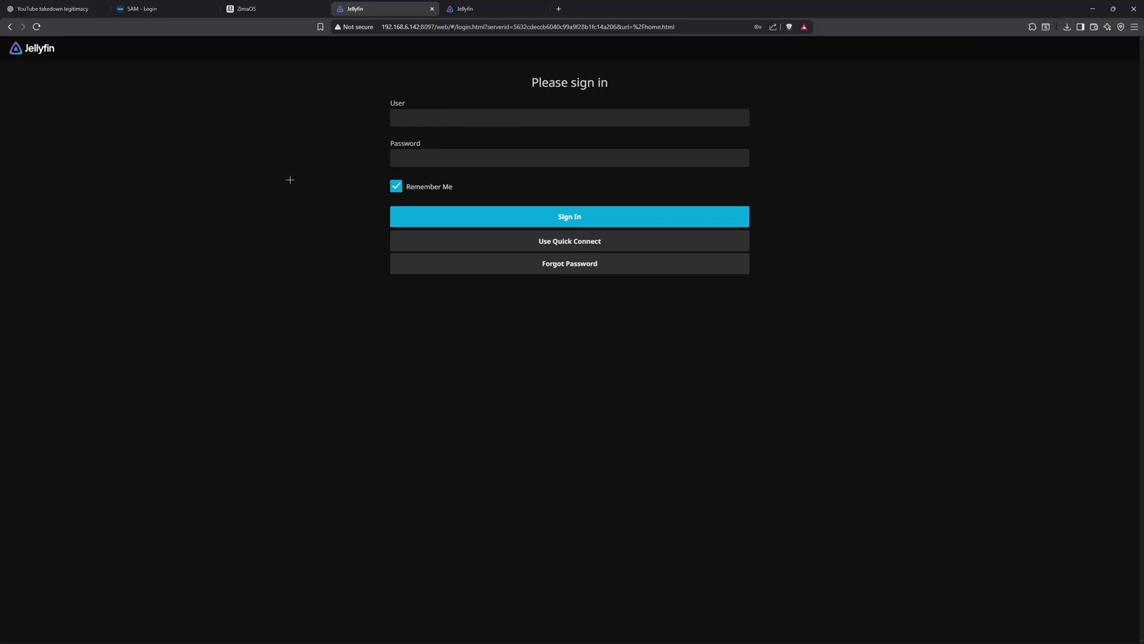
pyautogui.click(448, 118)
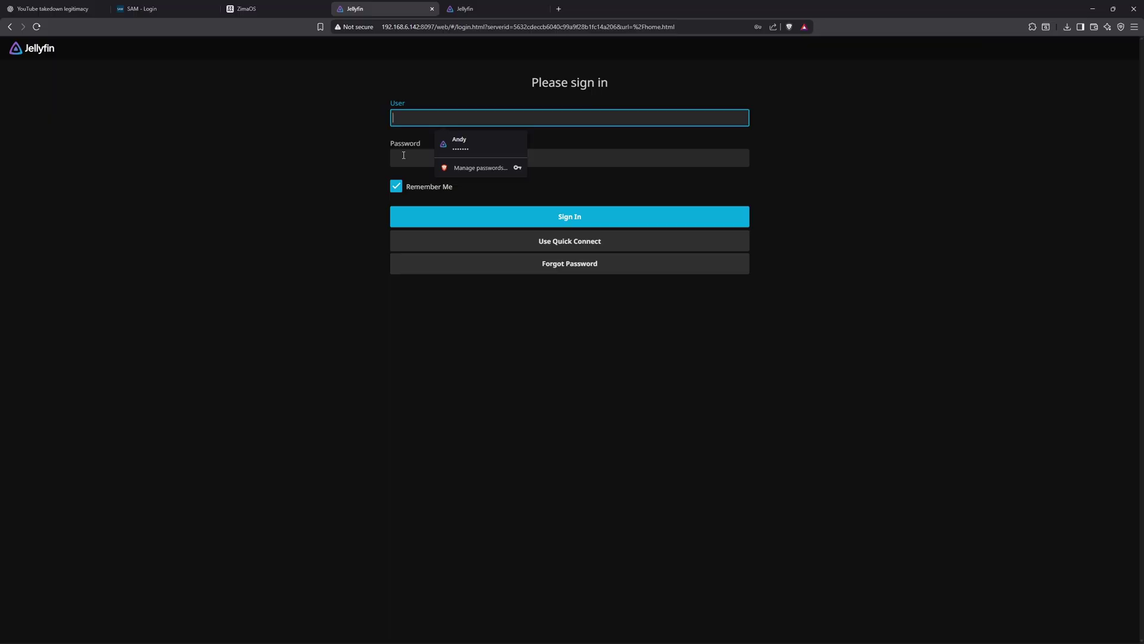
pyautogui.press('Down')
pyautogui.press('Return')
pyautogui.click(326, 171)
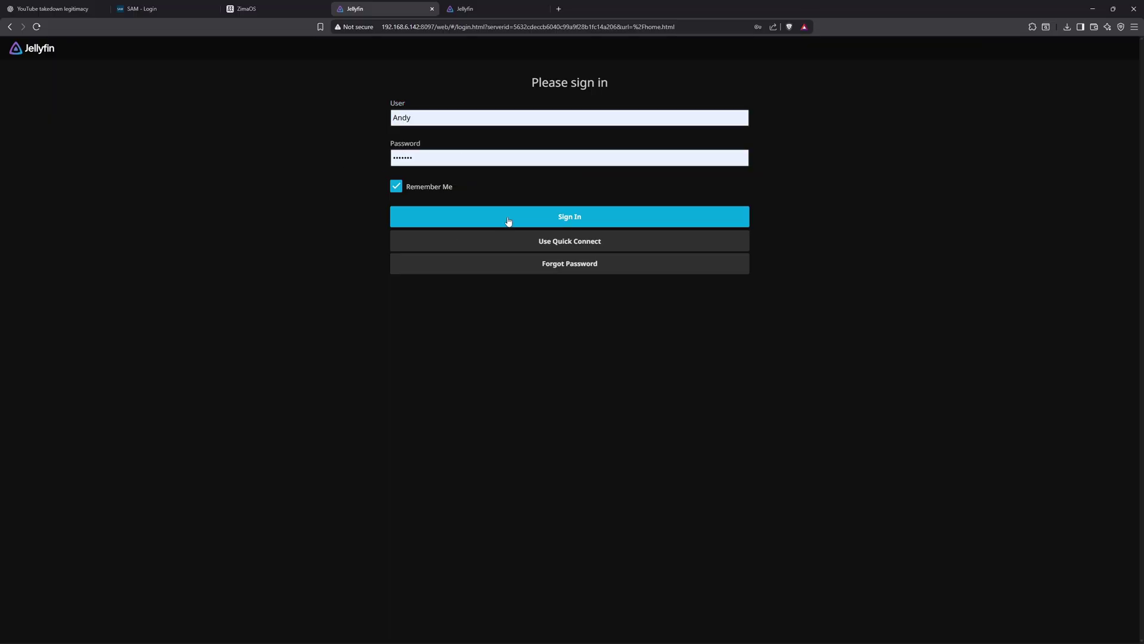
pyautogui.click(508, 221)
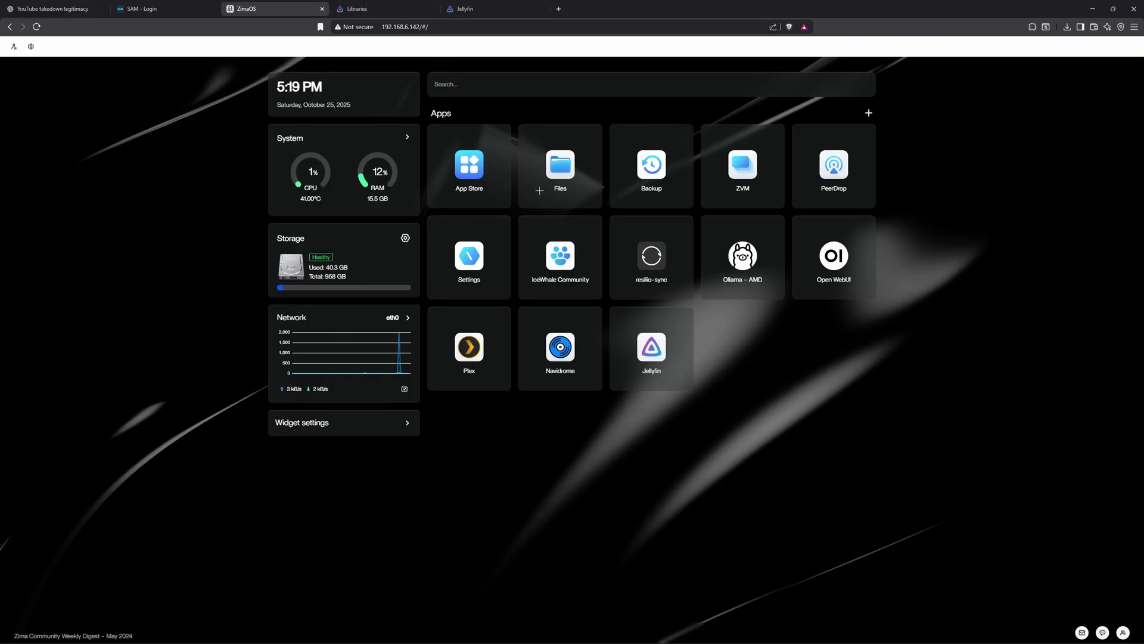
# Create a folder named Movies on the Epsilon drive in Files.
pyautogui.click(557, 168)
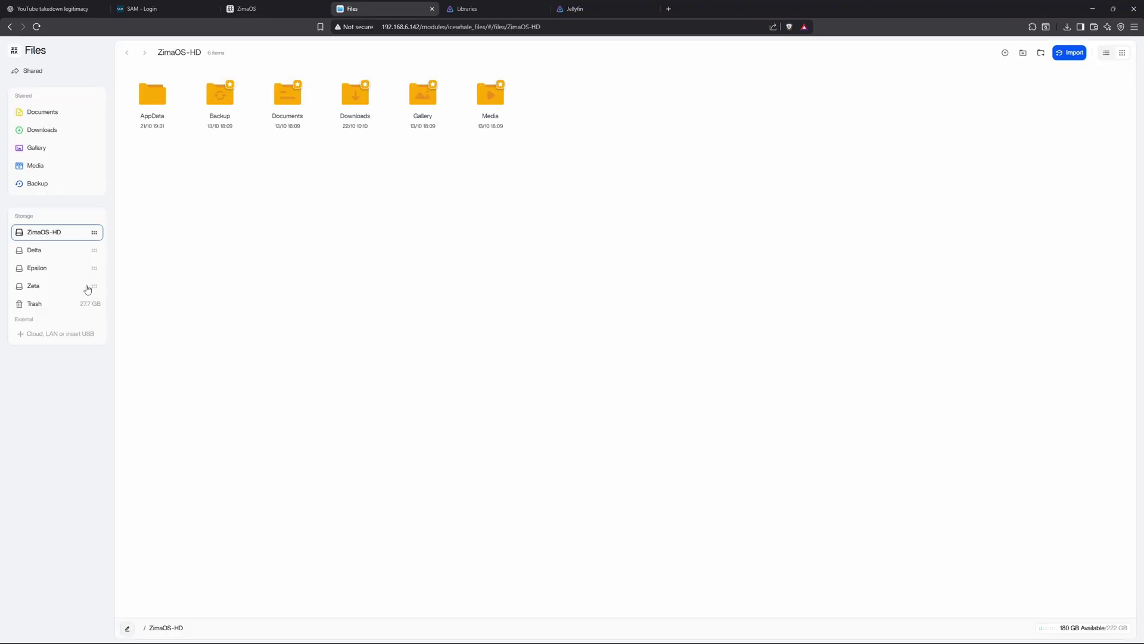
pyautogui.click(50, 269)
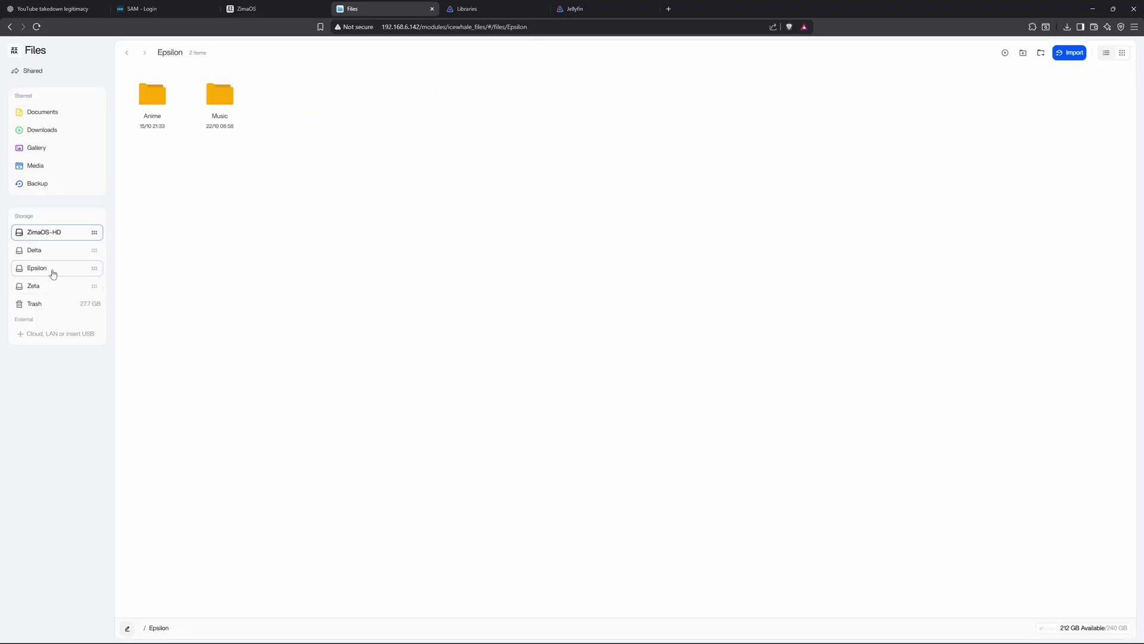
pyautogui.click(1023, 53)
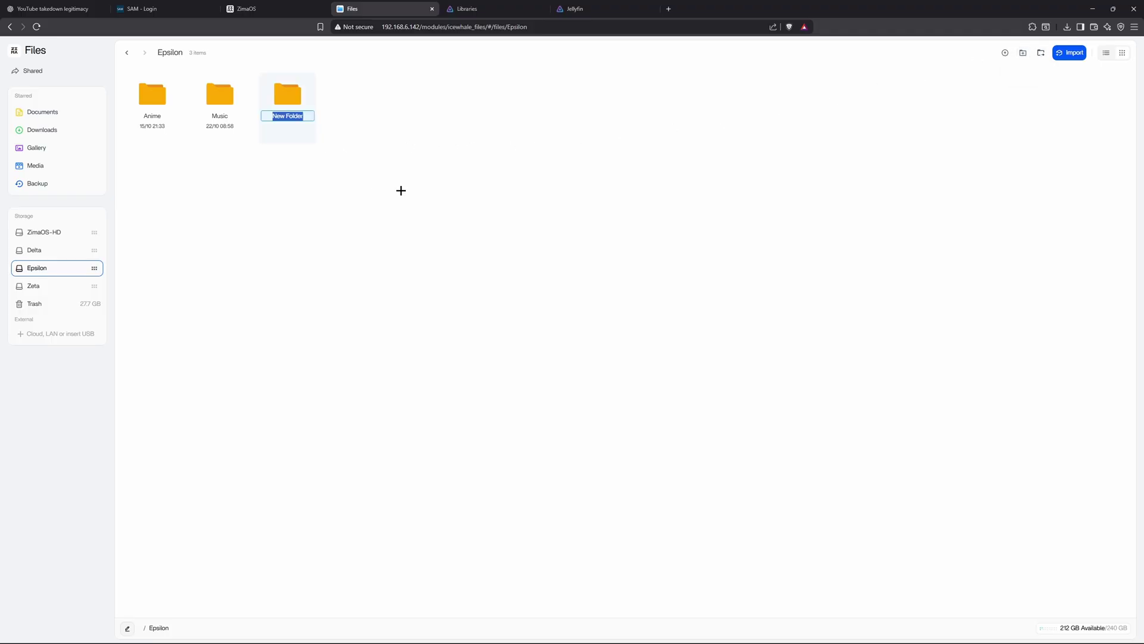
pyautogui.press('BackSpace')
pyautogui.write('Movies')
pyautogui.press('Return')
pyautogui.click(977, 118)
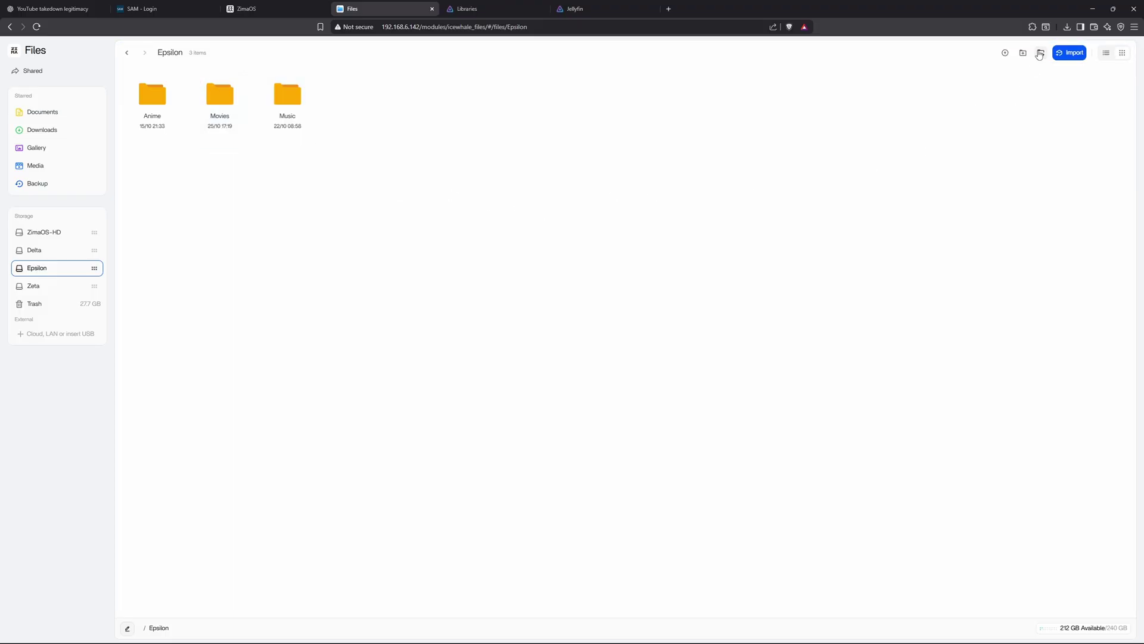
# Add a second folder named Shows on Epsilon.
pyautogui.click(1023, 53)
pyautogui.write('Shows')
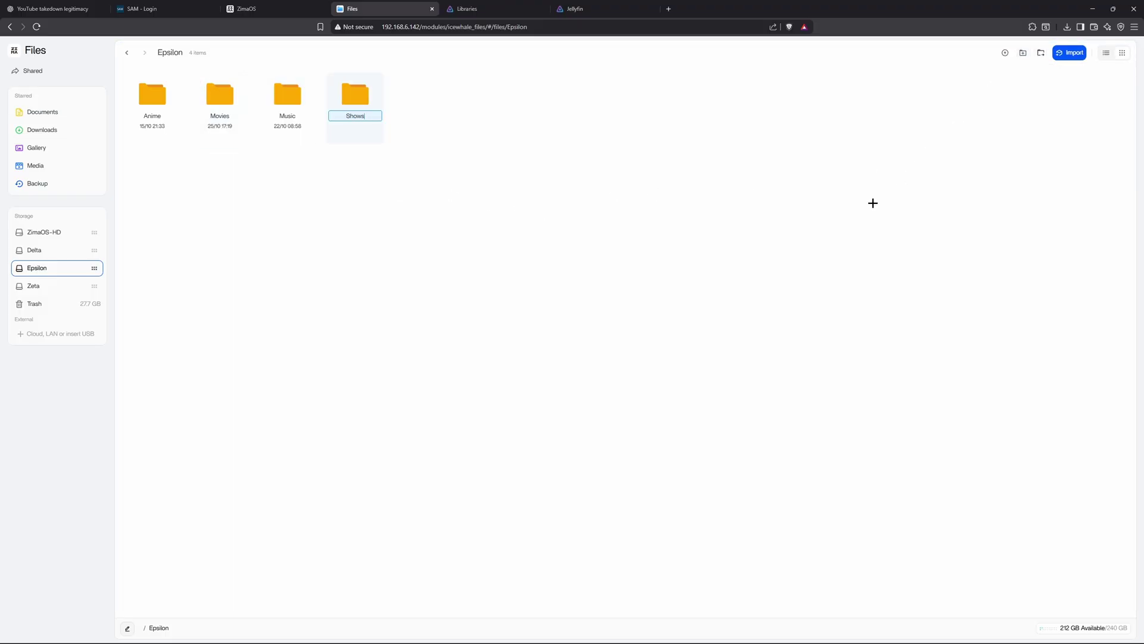
pyautogui.press('Return')
pyautogui.click(493, 225)
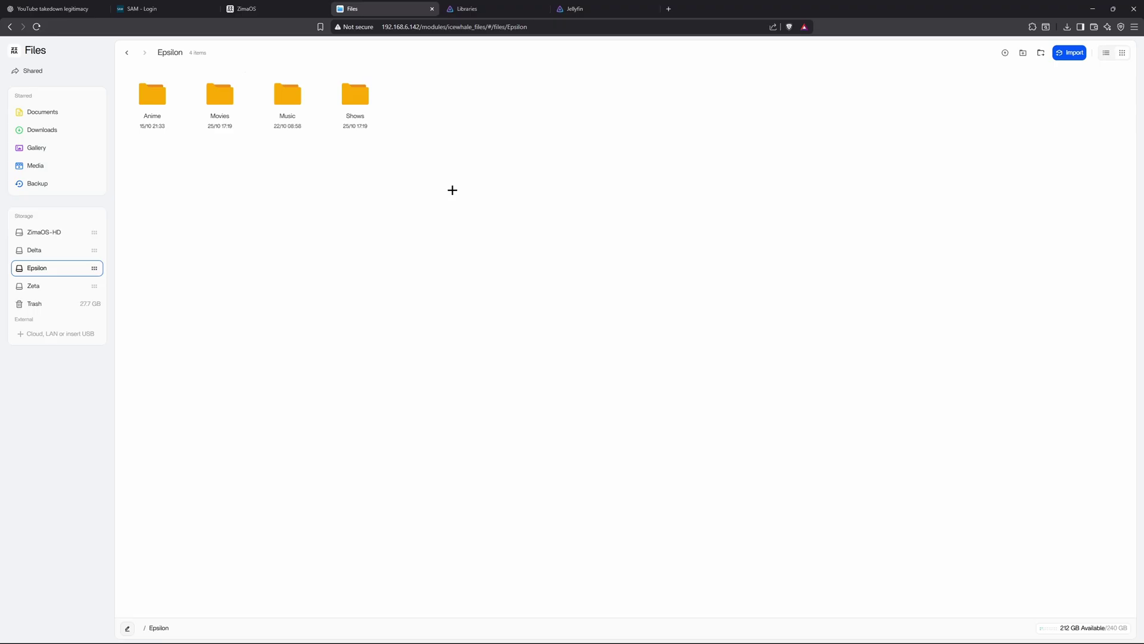
# Open Jellyfin's app settings and browse the /Media host folder to the Epsilon drive.
pyautogui.click(242, 12)
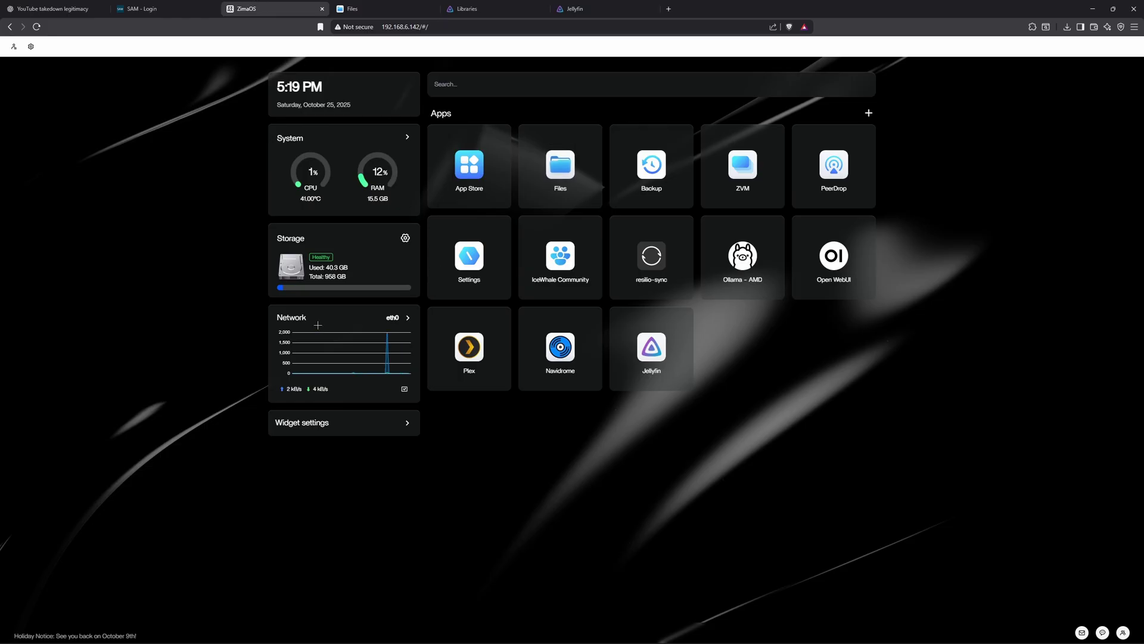
pyautogui.rightClick(680, 320)
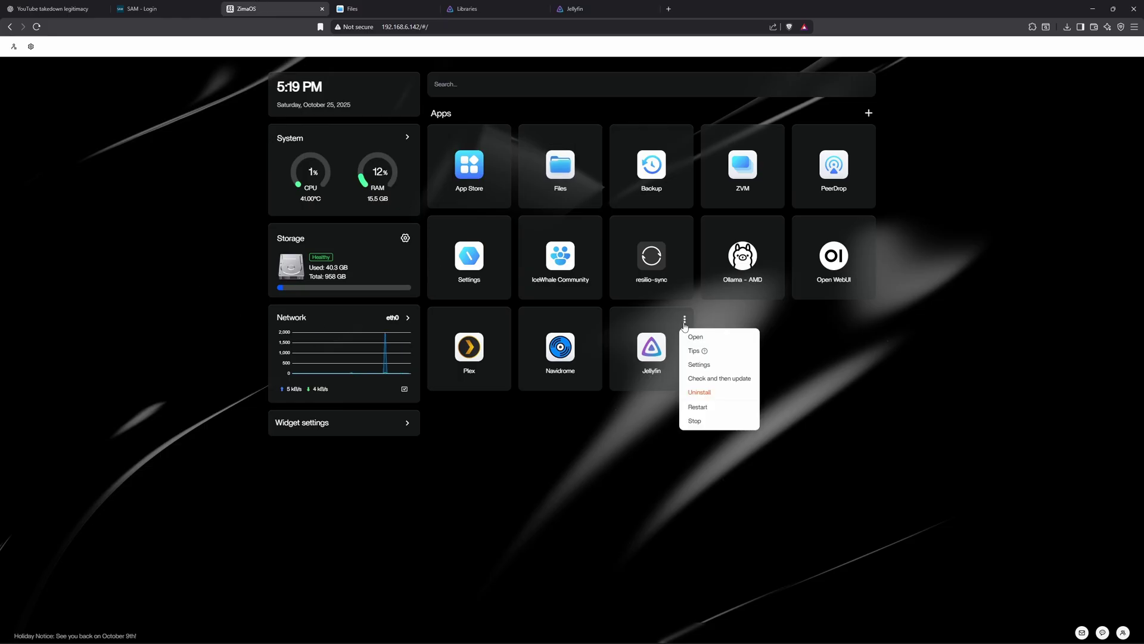
pyautogui.click(702, 370)
pyautogui.scroll(-1, 584, 377)
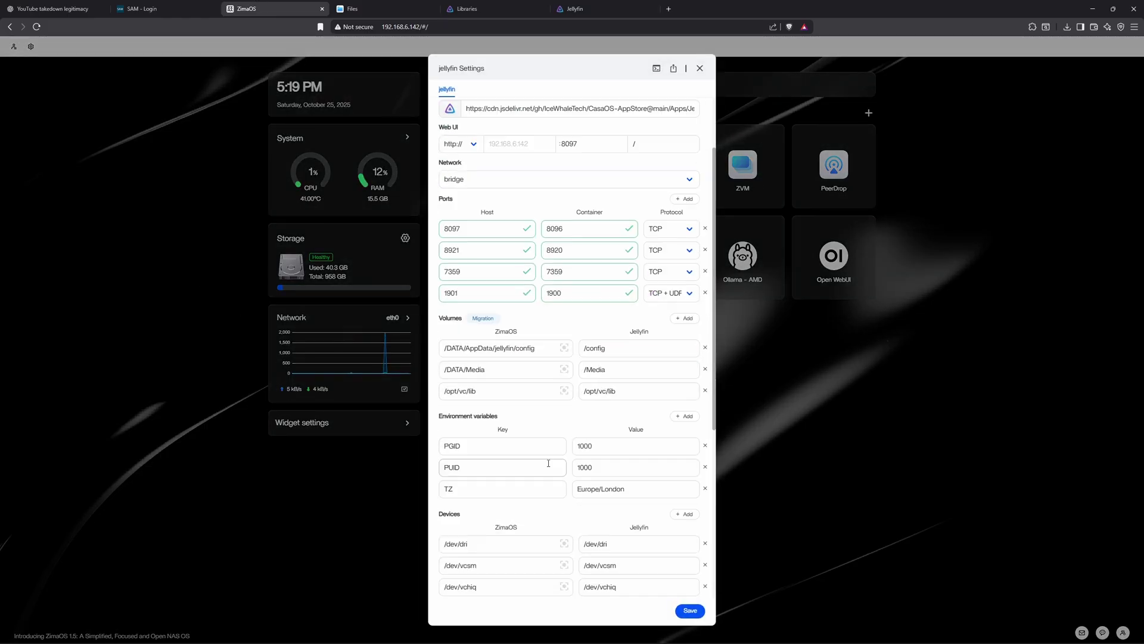
pyautogui.click(566, 372)
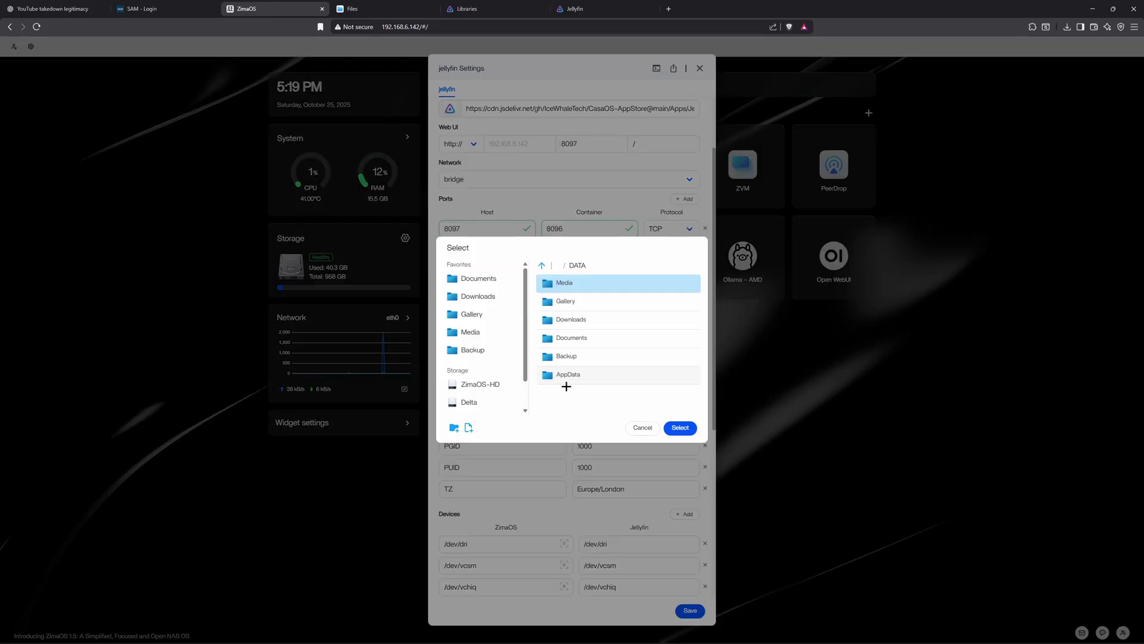
pyautogui.scroll(-2, 496, 373)
pyautogui.click(502, 385)
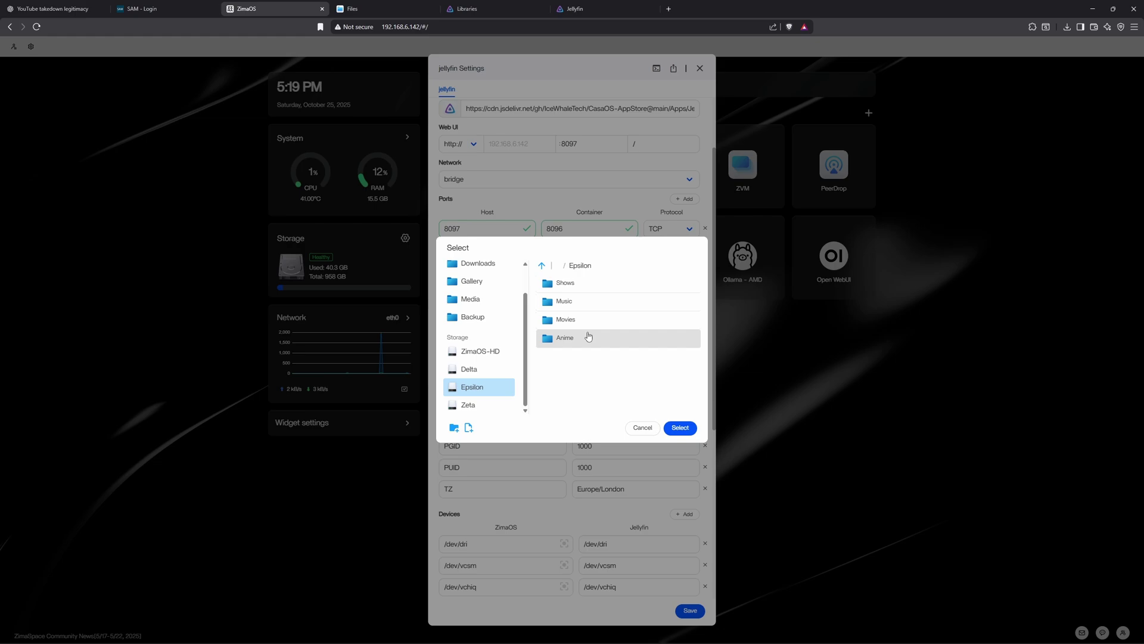
pyautogui.click(587, 320)
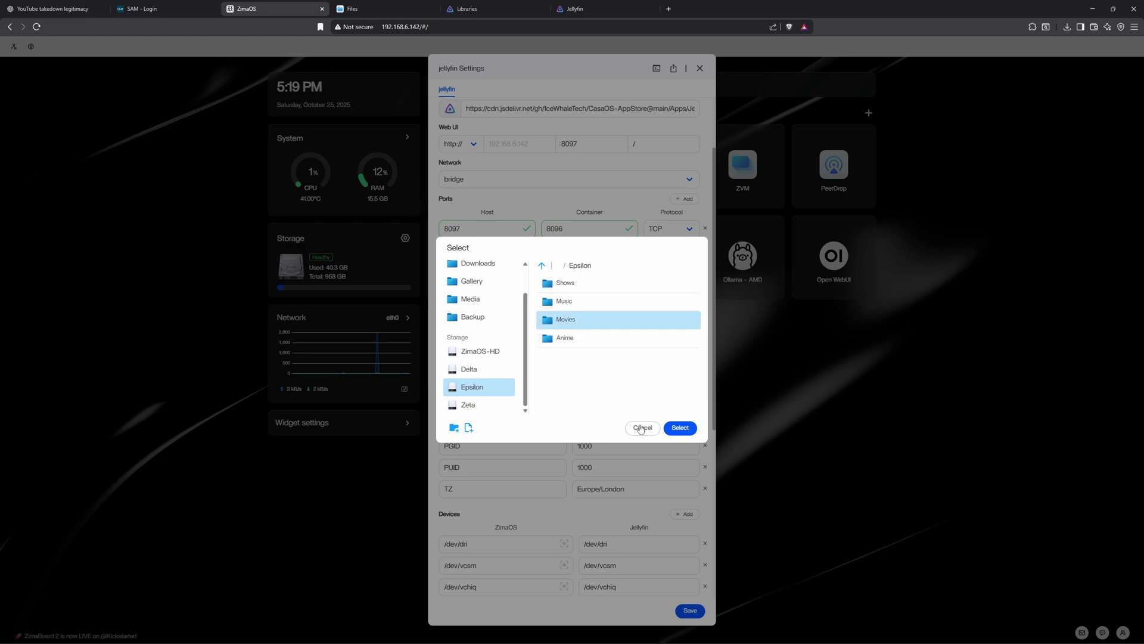
pyautogui.click(642, 427)
# Map /Media to the whole Epsilon drive and save Jellyfin's settings.
pyautogui.click(568, 371)
pyautogui.scroll(-1, 480, 394)
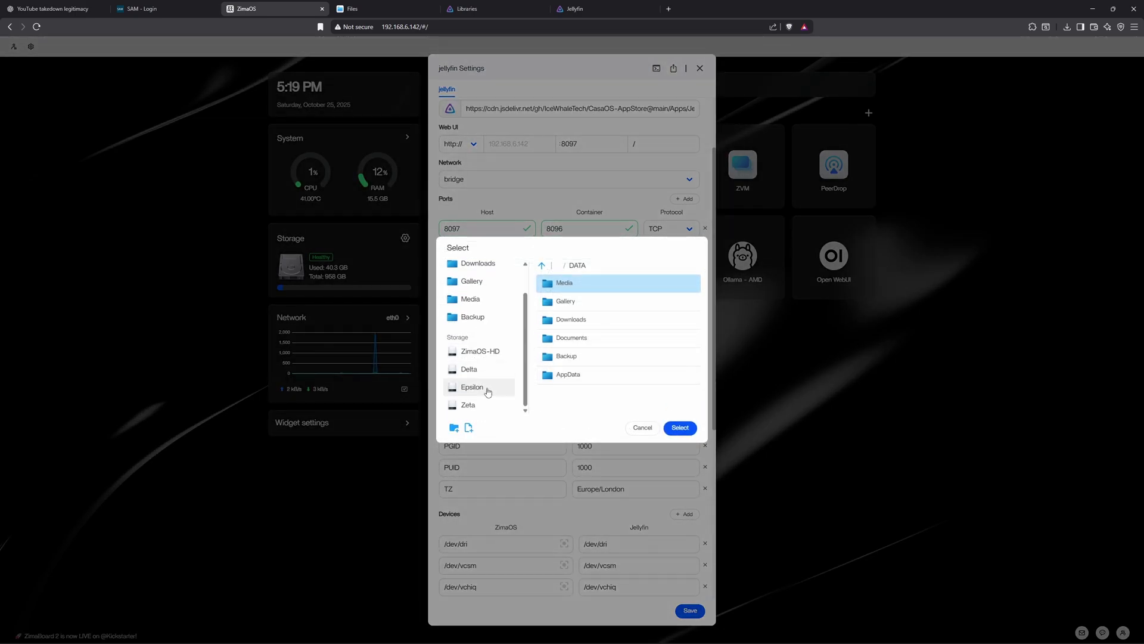
pyautogui.click(483, 388)
pyautogui.click(682, 428)
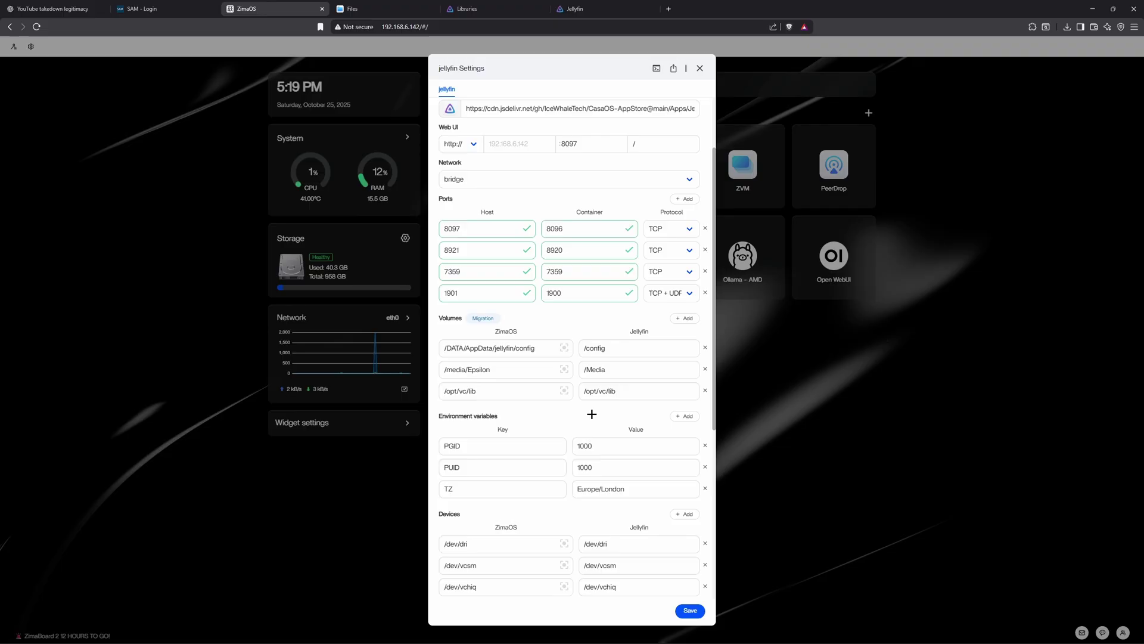
pyautogui.click(689, 610)
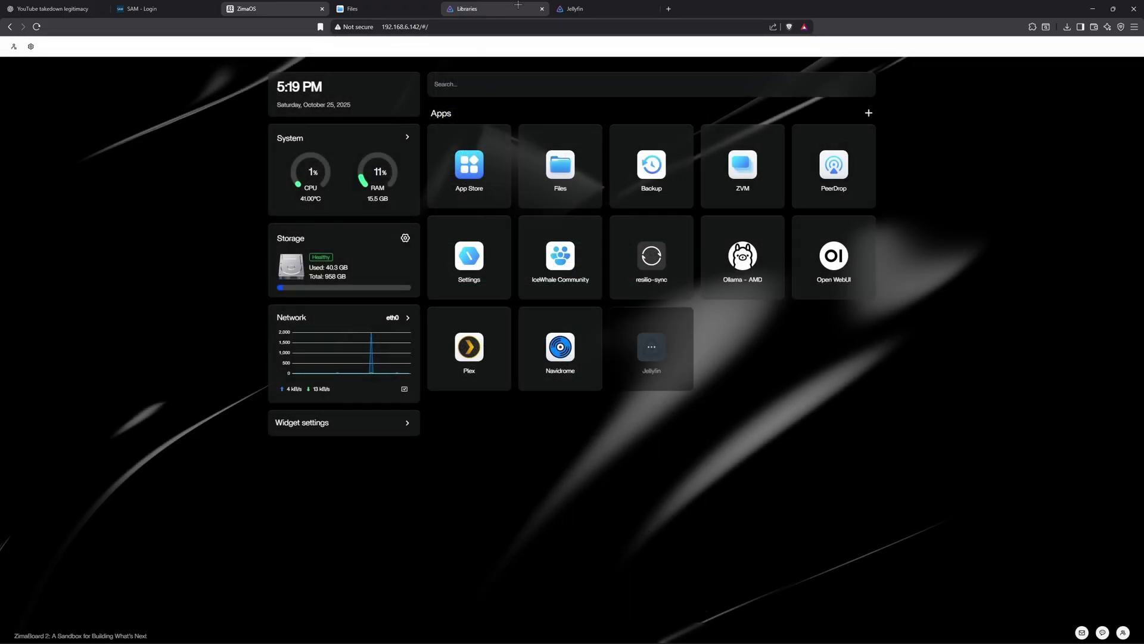
# Close the stale Jellyfin tabs, reopen Jellyfin and connect to the server.
pyautogui.click(487, 8)
pyautogui.hotkey('ctrl', 'w')
pyautogui.hotkey('ctrl', 'w')
pyautogui.click(246, 8)
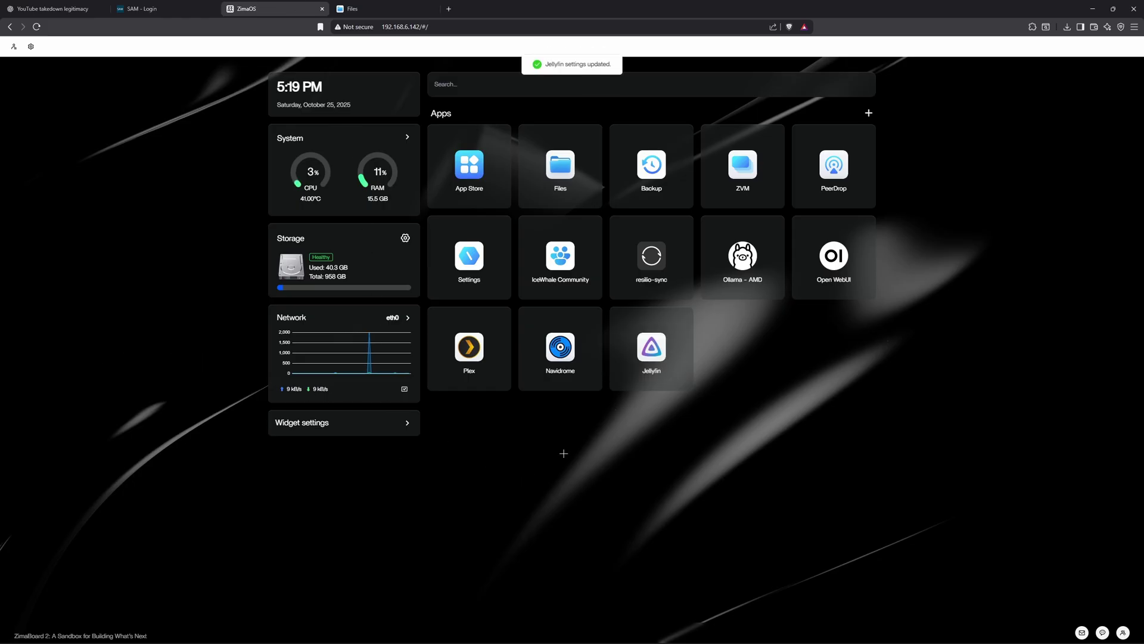
pyautogui.click(646, 353)
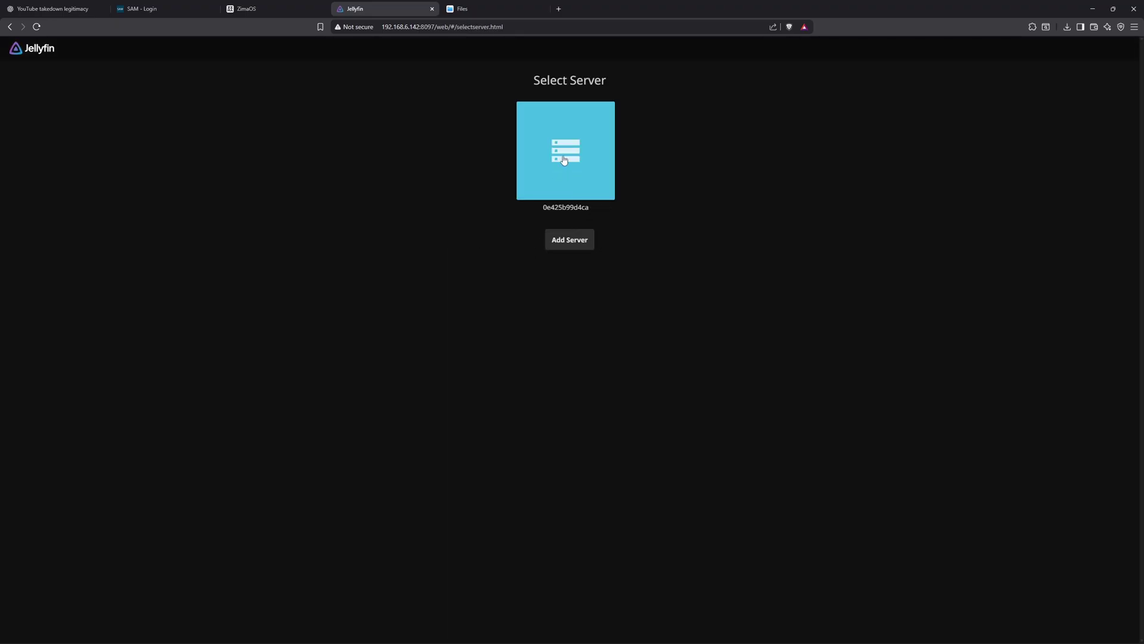
pyautogui.rightClick(574, 218)
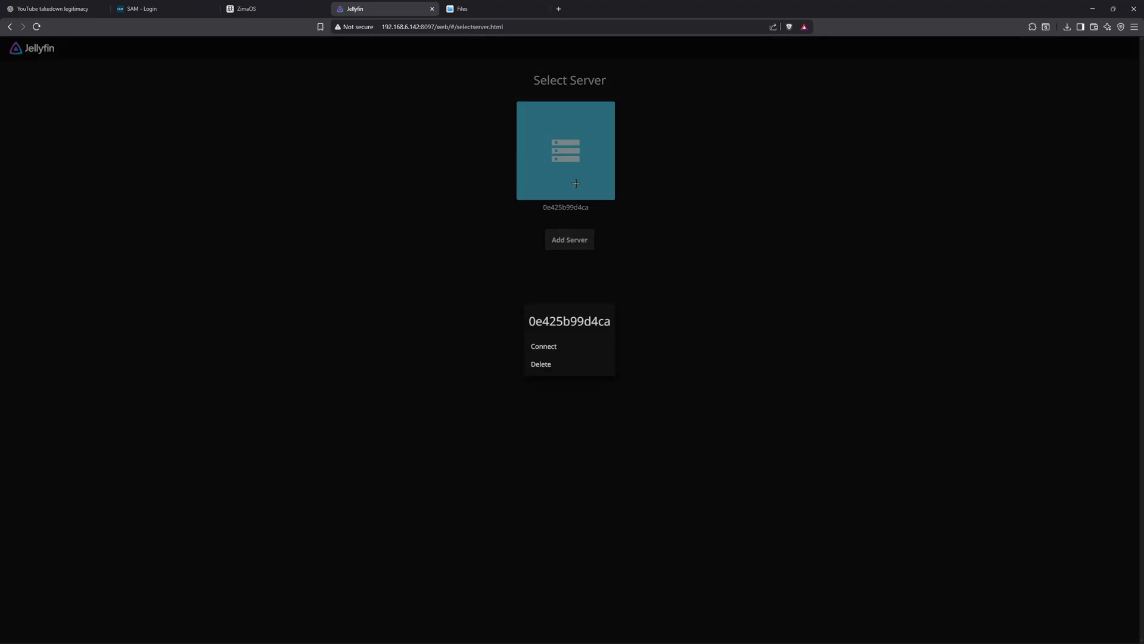
pyautogui.click(562, 347)
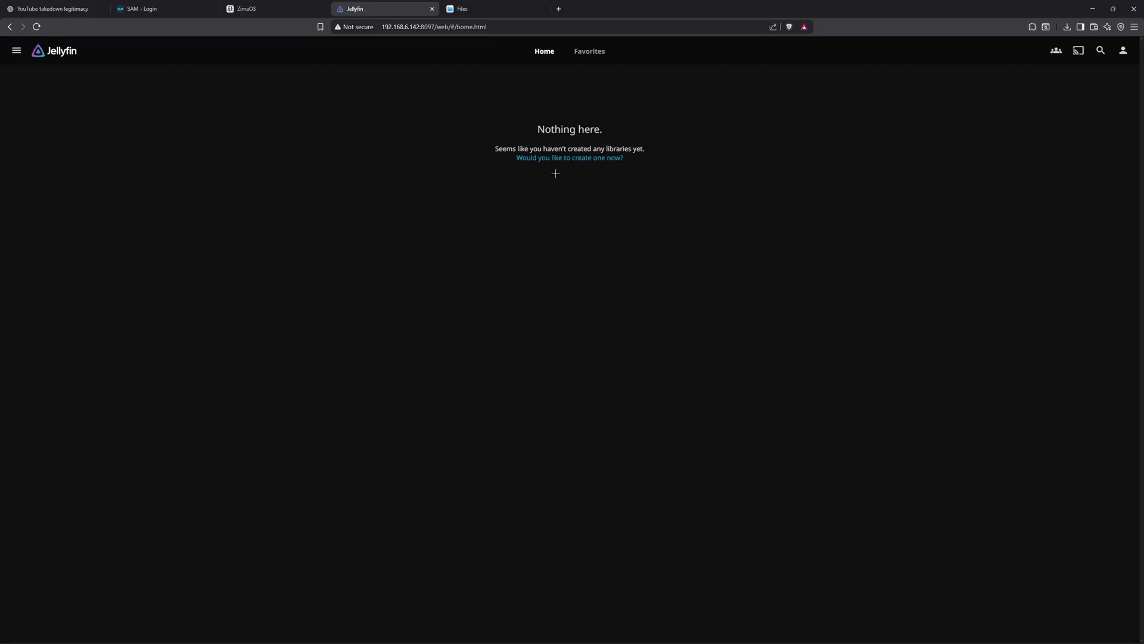
# Start a new media library with content type Movies.
pyautogui.click(554, 158)
pyautogui.click(224, 158)
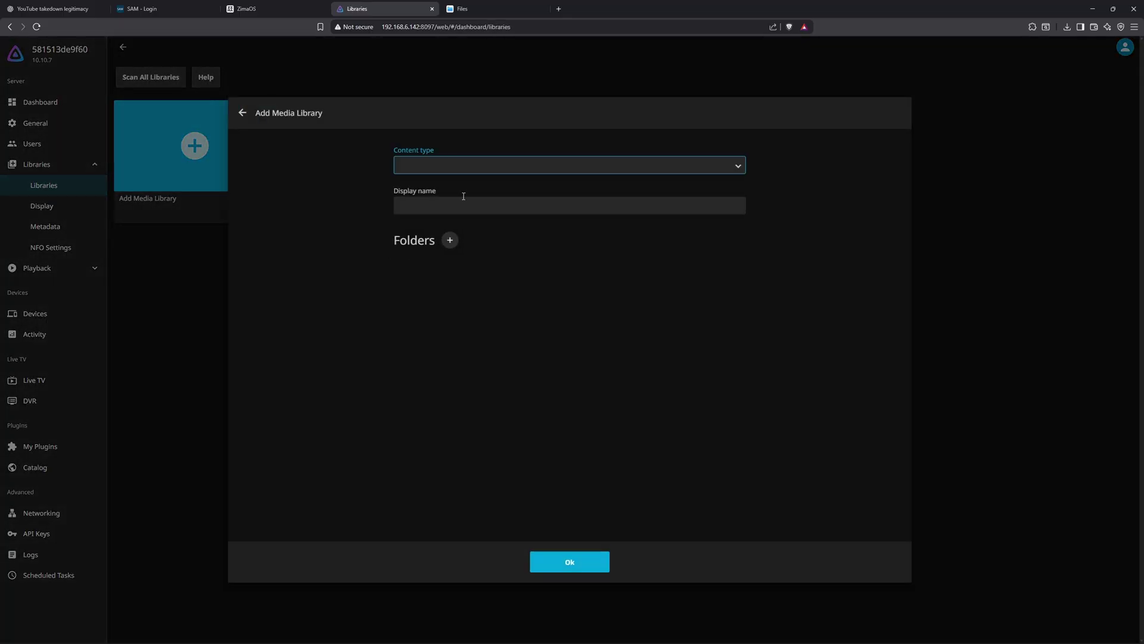
pyautogui.click(465, 166)
pyautogui.click(454, 192)
# Add /Media/Movies as the library folder and finish creating the library.
pyautogui.click(450, 251)
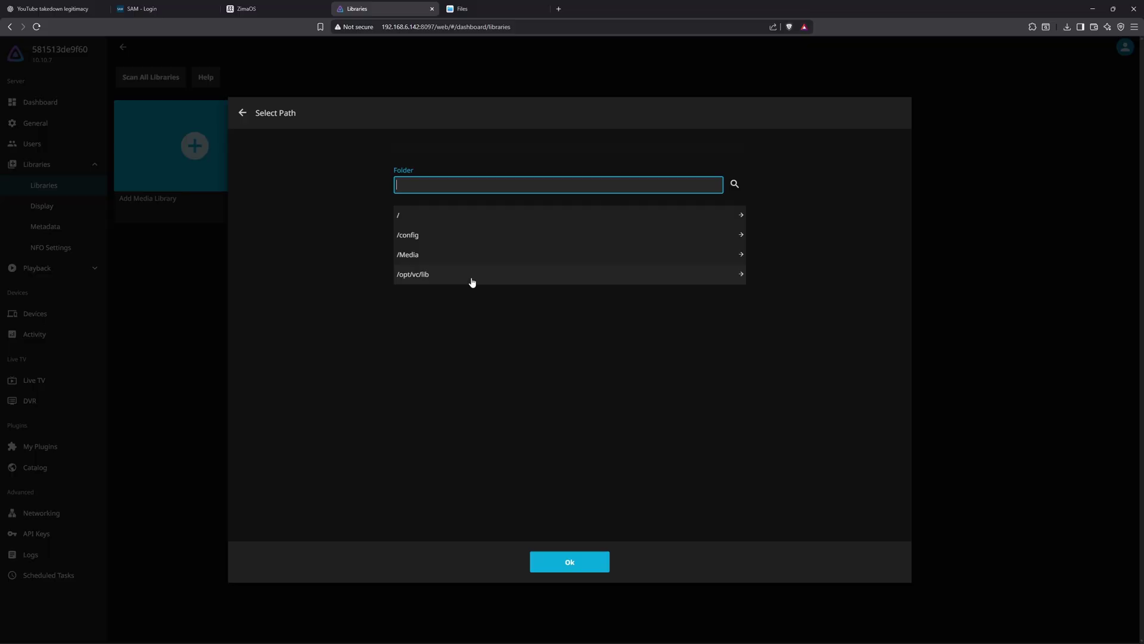
pyautogui.click(439, 255)
pyautogui.scroll(-1, 441, 265)
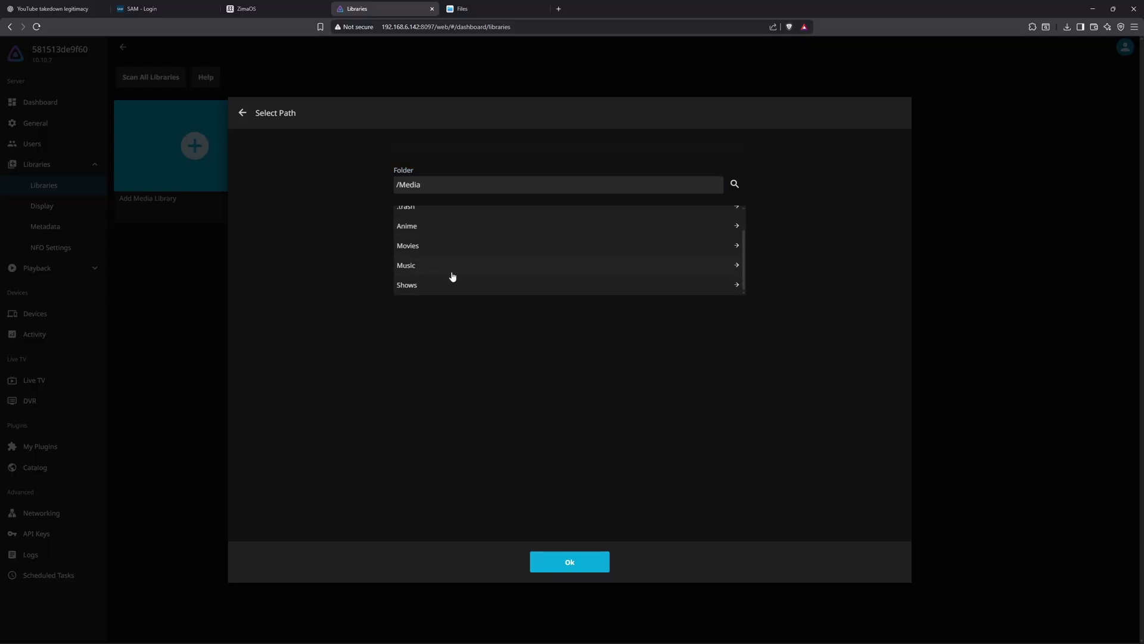
pyautogui.scroll(1, 444, 252)
pyautogui.scroll(-1, 447, 260)
pyautogui.click(439, 252)
pyautogui.click(570, 564)
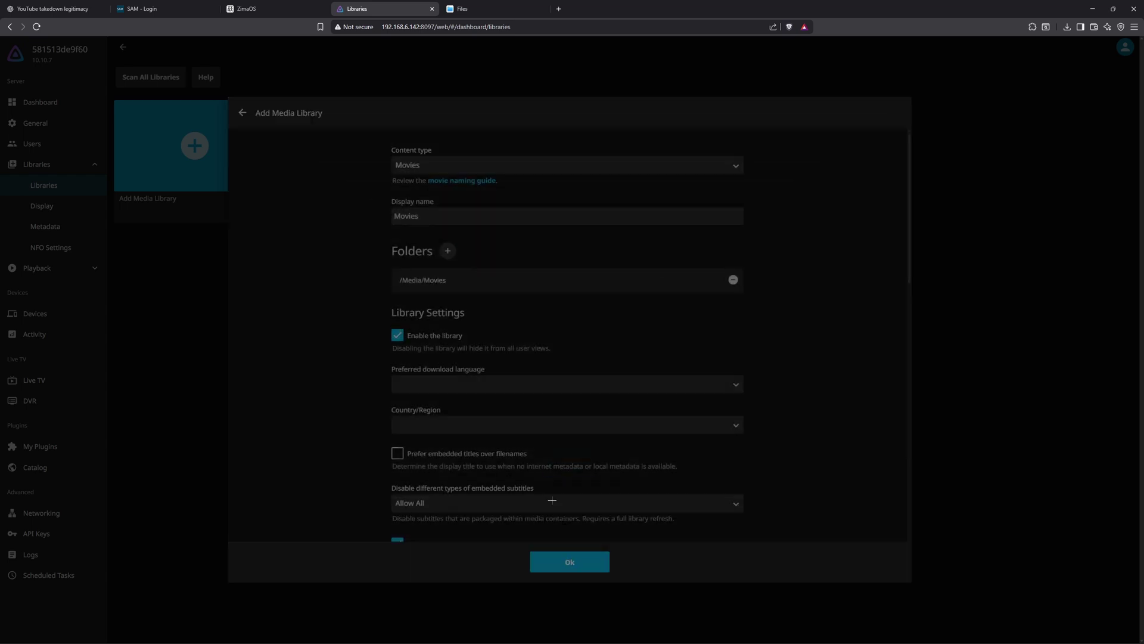
pyautogui.scroll(-3, 505, 477)
pyautogui.click(570, 561)
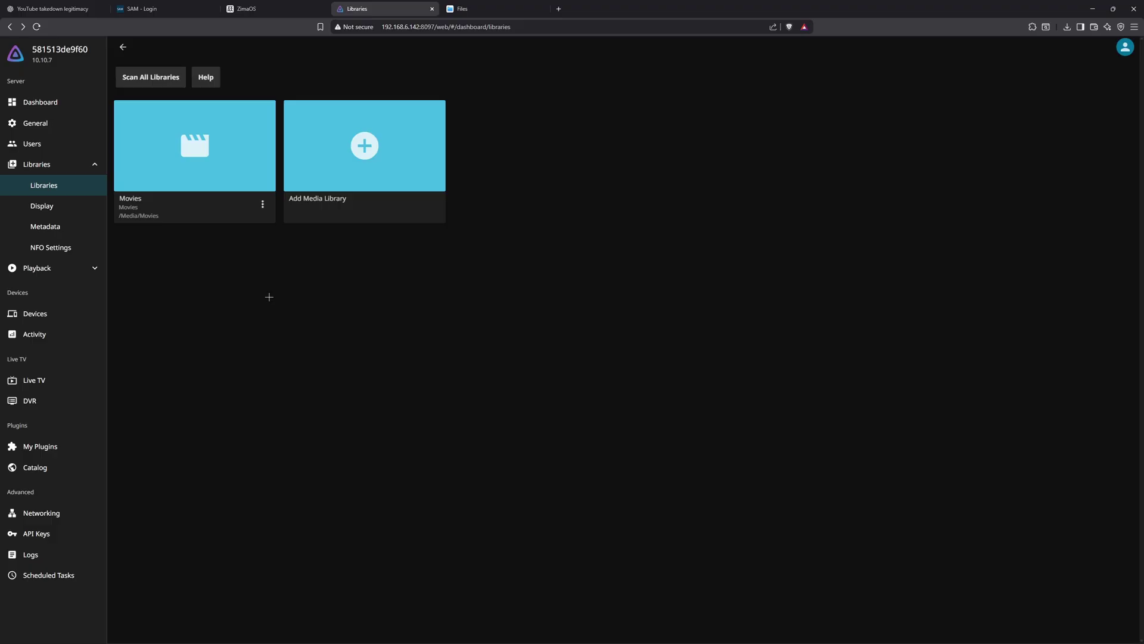
# Start a Shows library and select /Media/Shows as its folder.
pyautogui.click(365, 145)
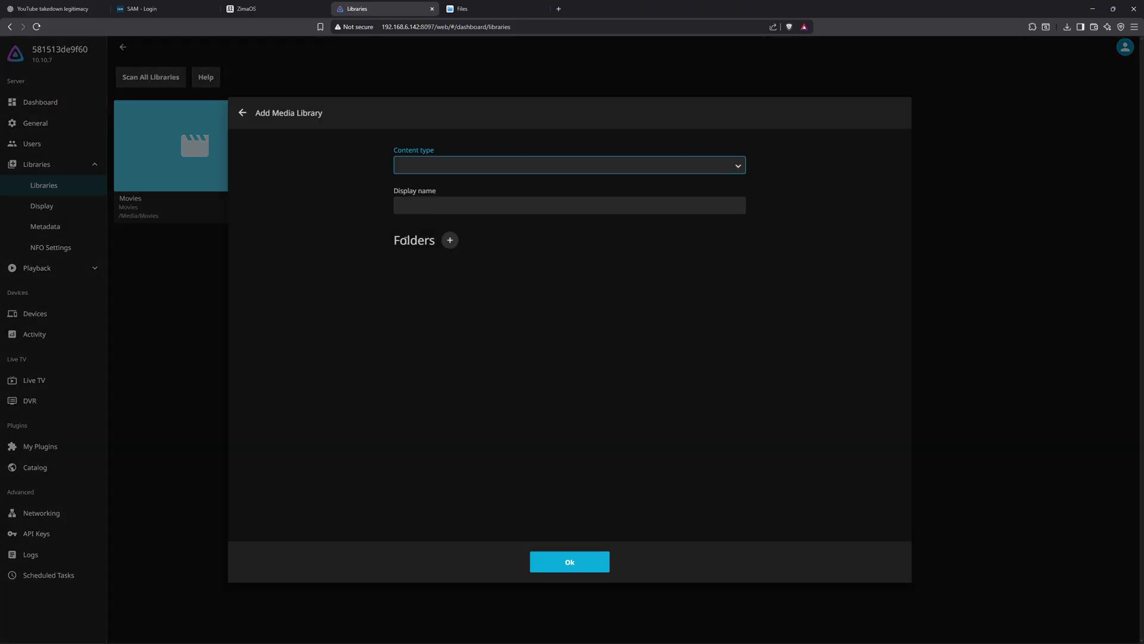
pyautogui.click(428, 161)
pyautogui.click(441, 217)
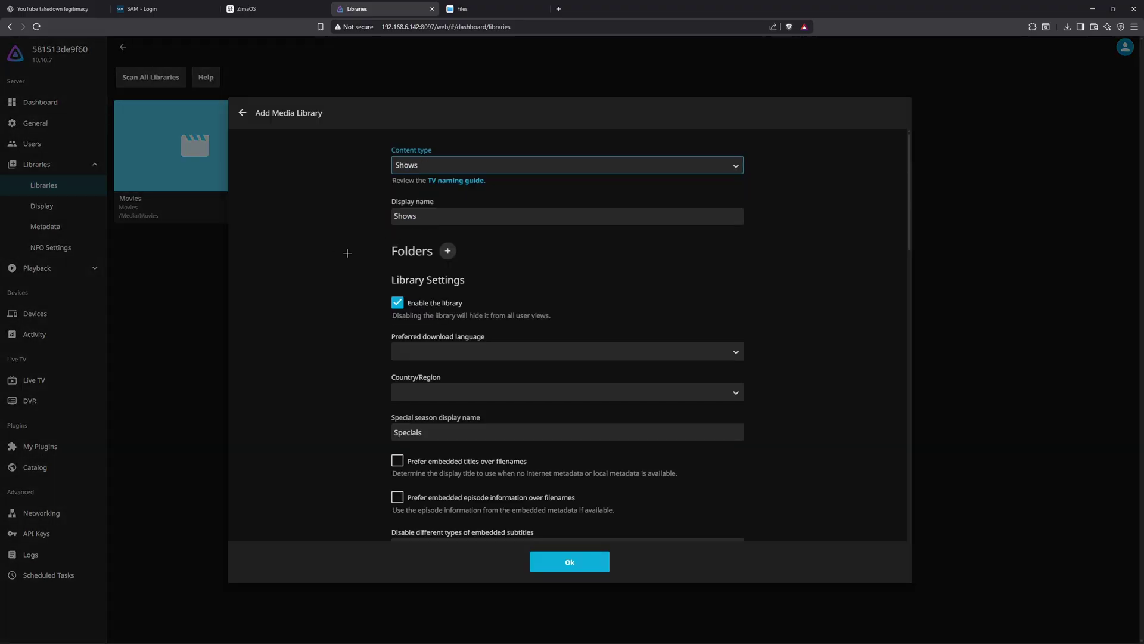
pyautogui.click(463, 273)
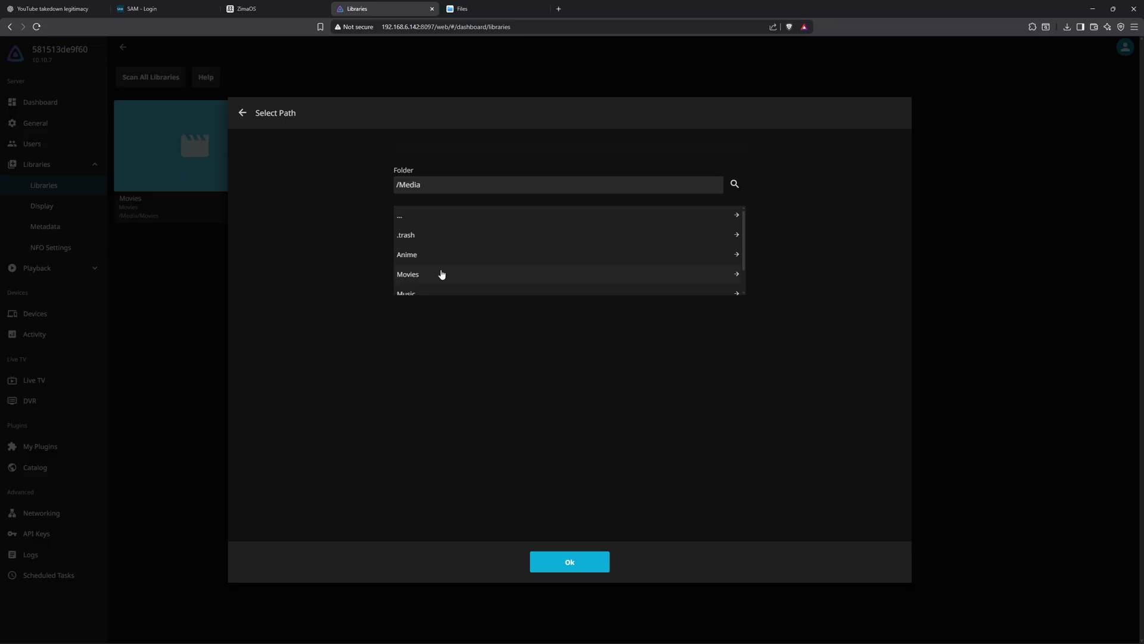
pyautogui.click(440, 286)
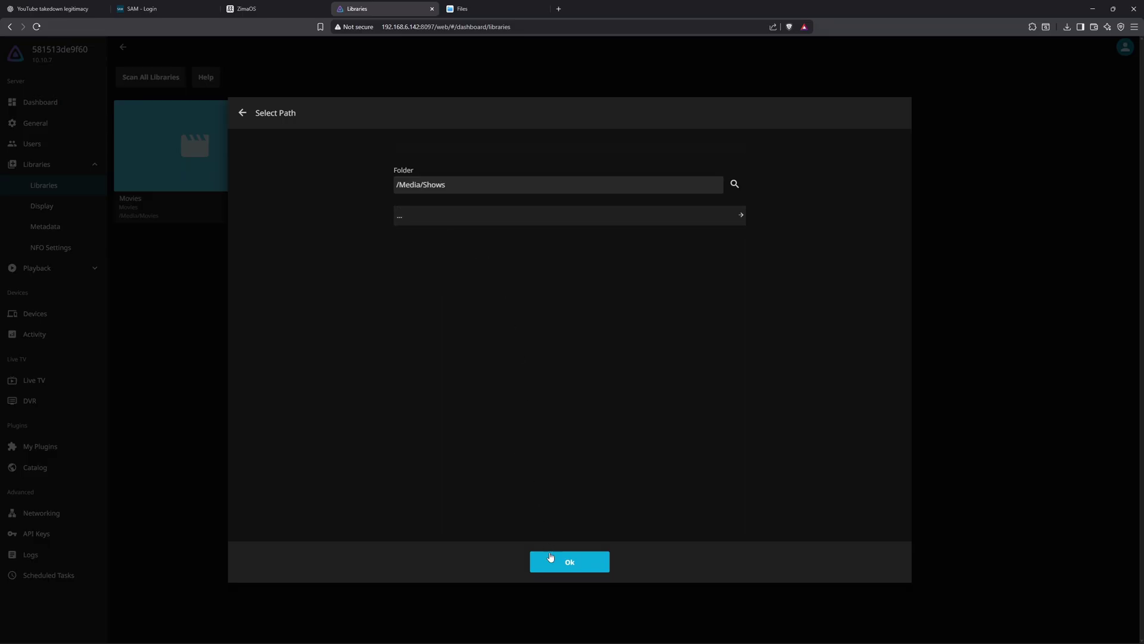
pyautogui.click(550, 557)
# Open Files on ZimaOS, then return and finish creating the Shows library.
pyautogui.click(258, 6)
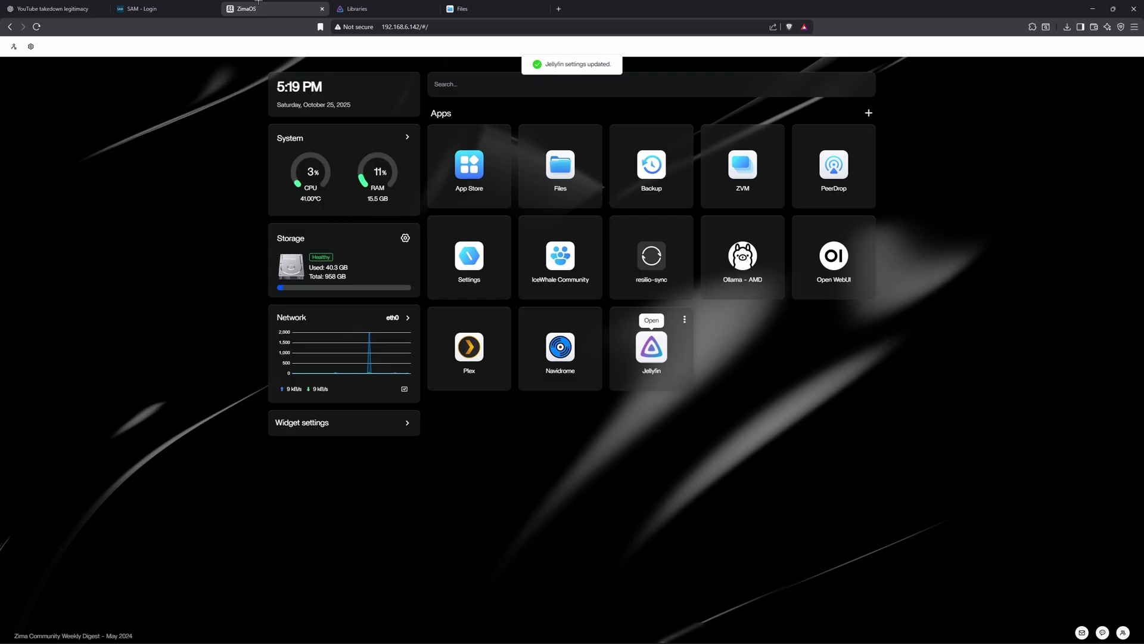
pyautogui.click(559, 173)
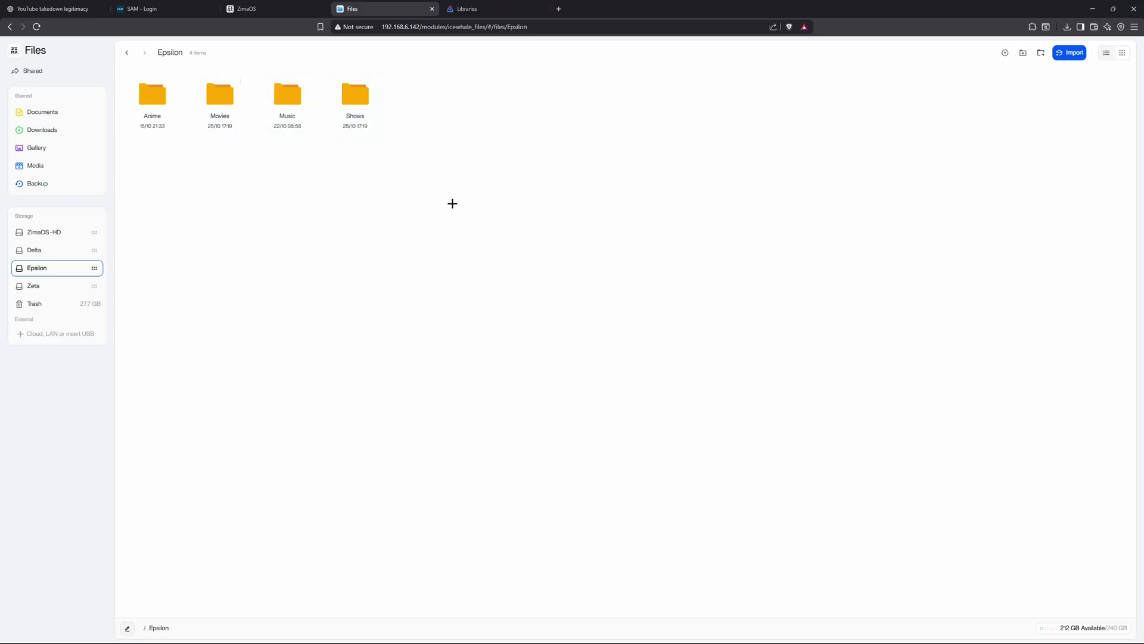
pyautogui.click(477, 9)
pyautogui.scroll(-7, 436, 385)
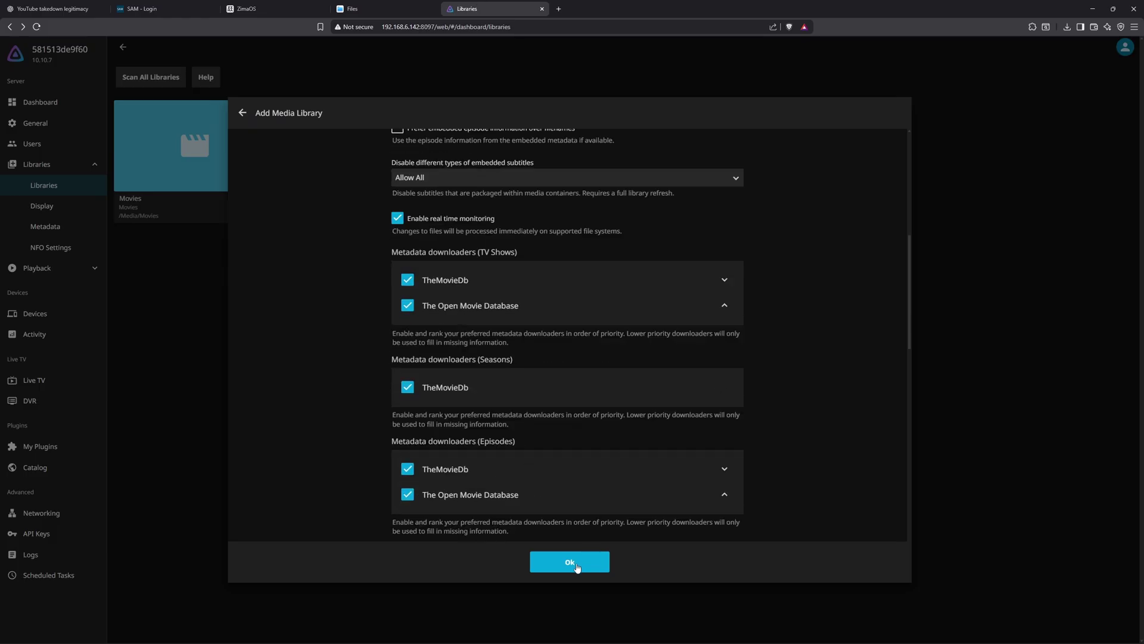
pyautogui.click(575, 565)
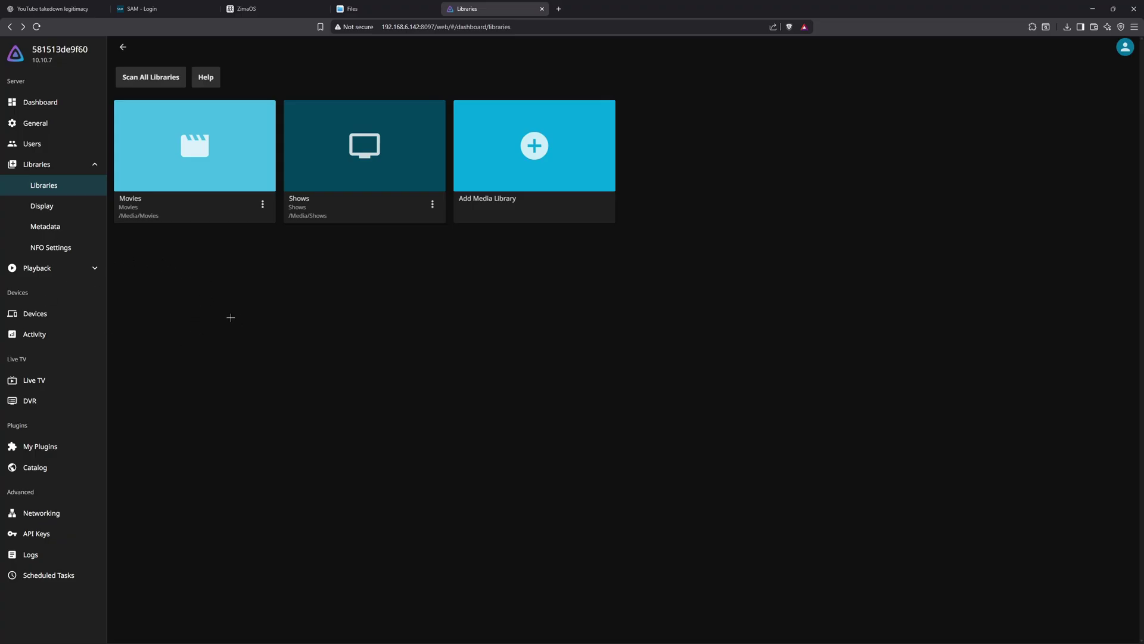
# Open the Movies folder on Epsilon in Files.
pyautogui.click(358, 8)
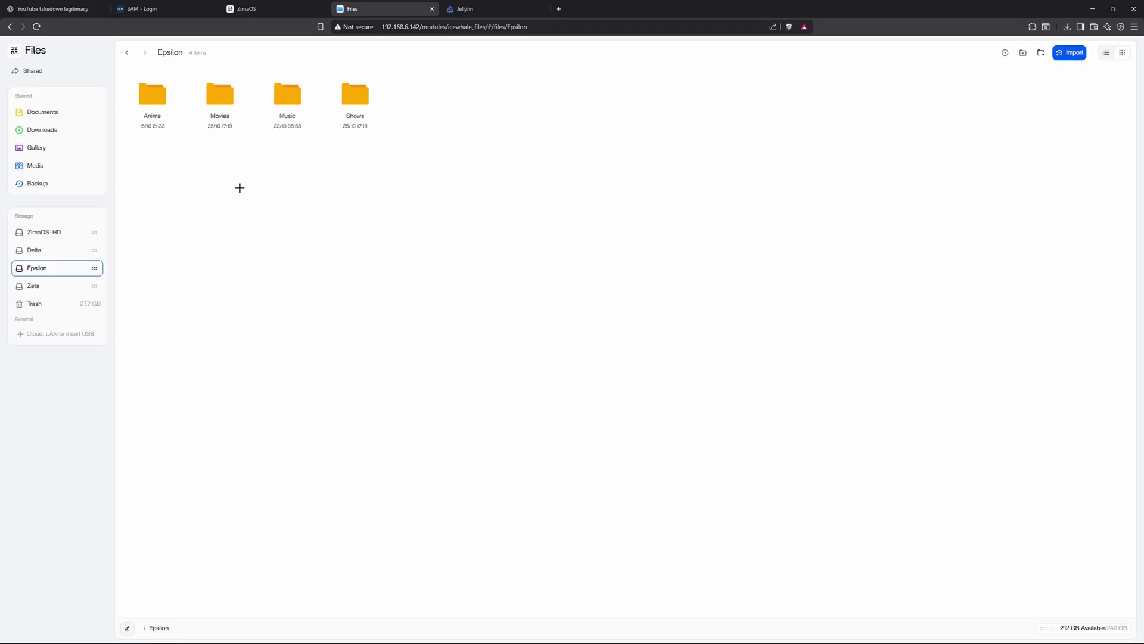
pyautogui.doubleClick(222, 104)
pyautogui.click(1067, 52)
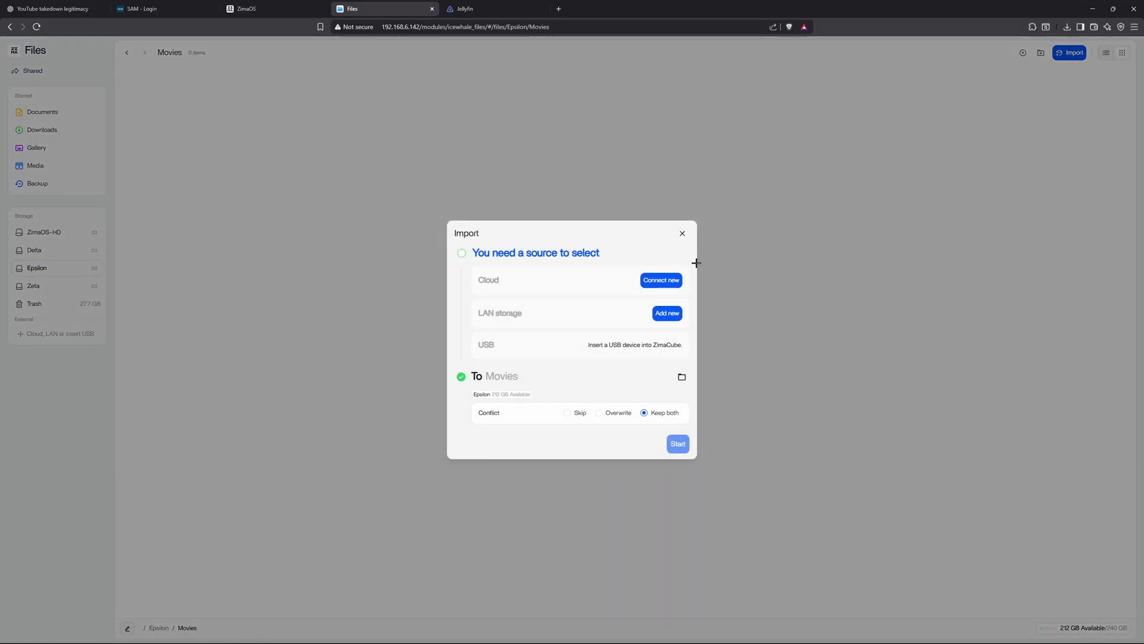
pyautogui.tripleClick(721, 225)
# Upload the Iron Man (2008) mp4 file into the Movies folder.
pyautogui.click(1023, 52)
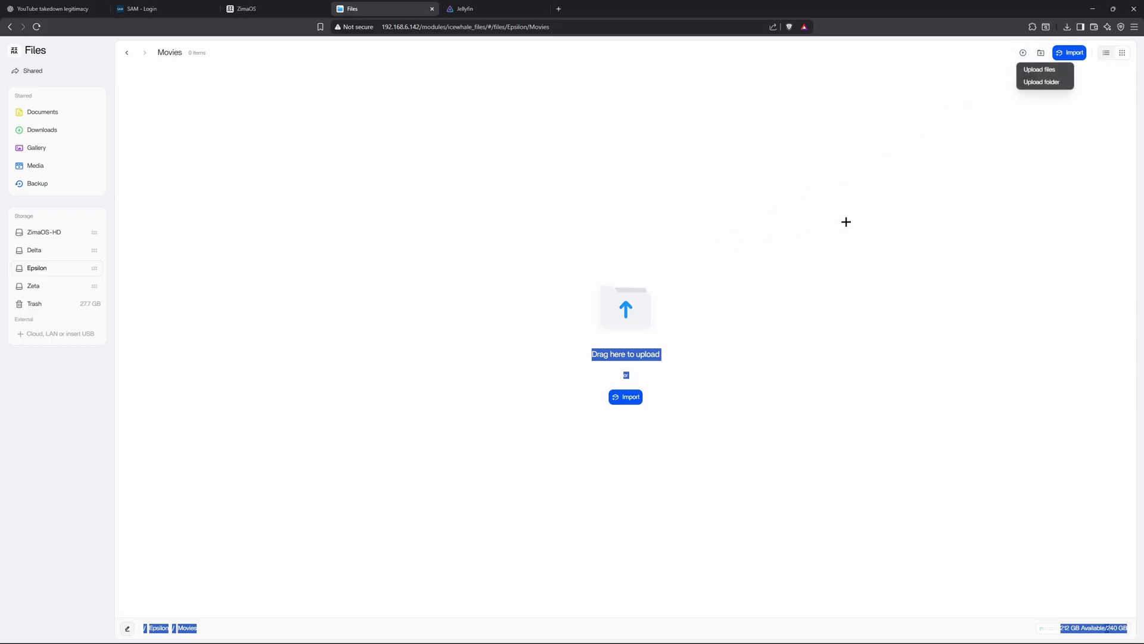
pyautogui.click(1038, 71)
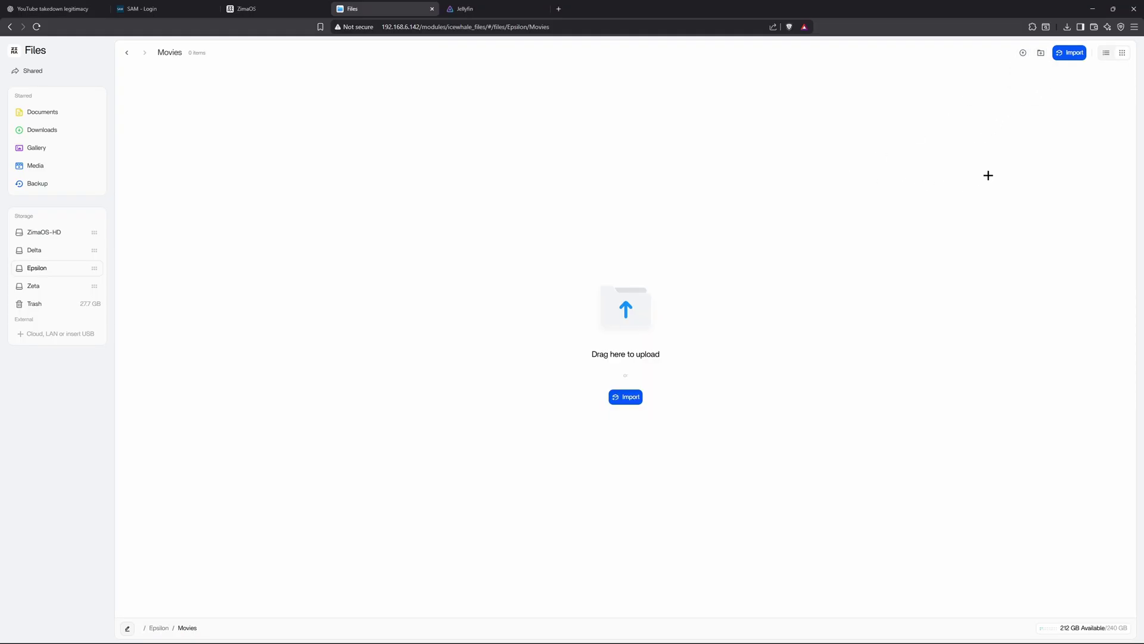
pyautogui.click(1023, 53)
pyautogui.click(1044, 75)
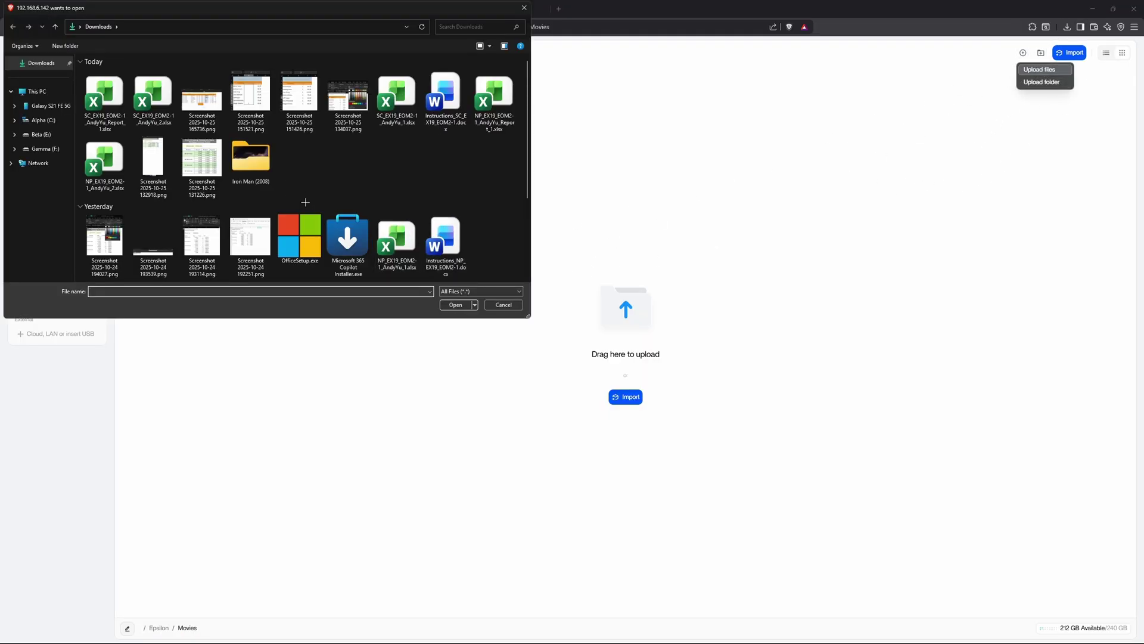
pyautogui.doubleClick(260, 171)
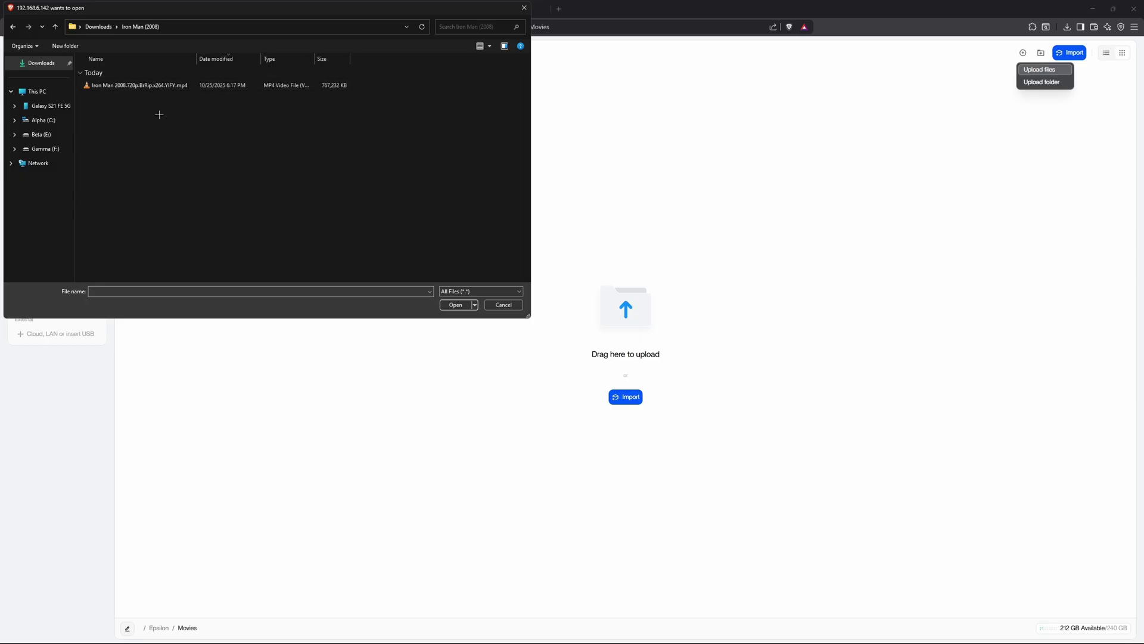
pyautogui.click(153, 87)
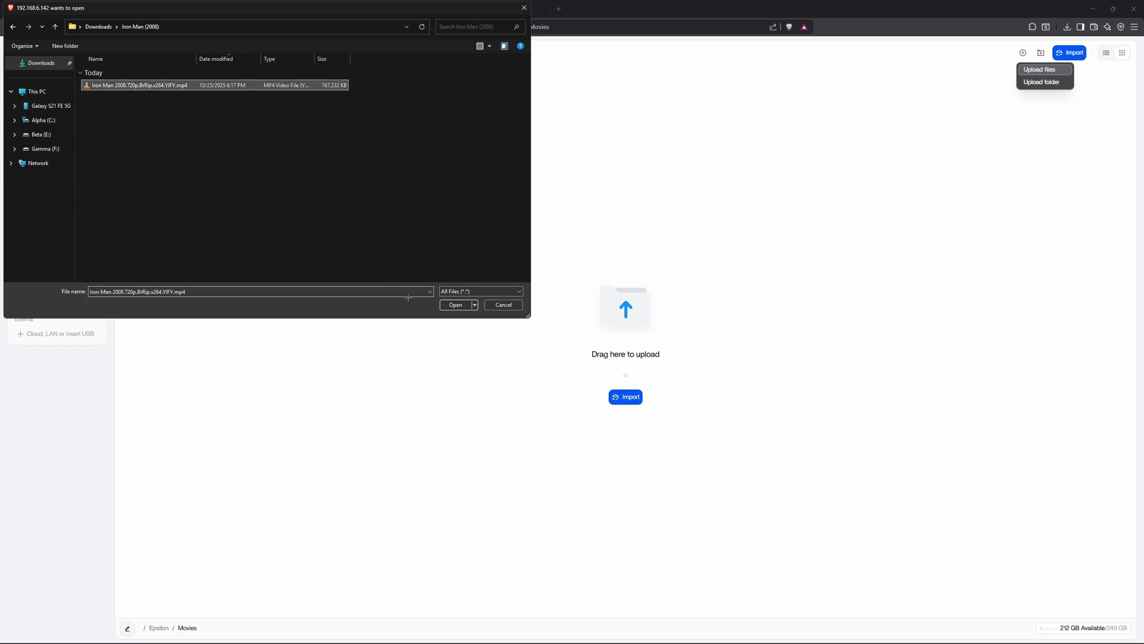
pyautogui.click(445, 301)
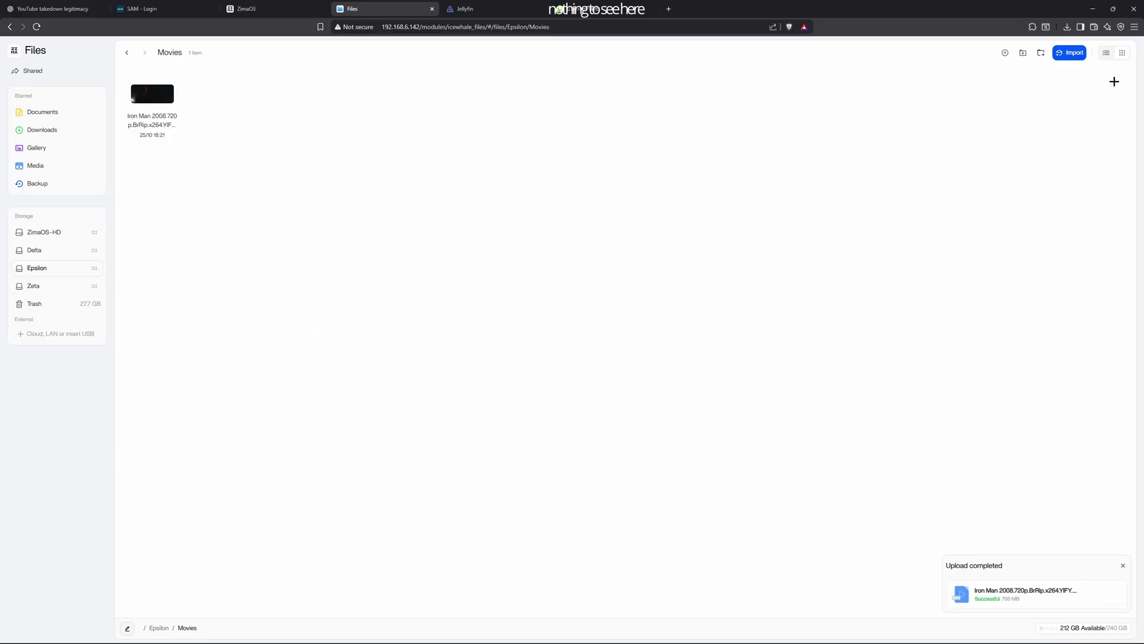
# Return to Jellyfin and run Scan All Libraries from the admin dashboard.
pyautogui.click(246, 8)
pyautogui.click(465, 8)
pyautogui.click(166, 171)
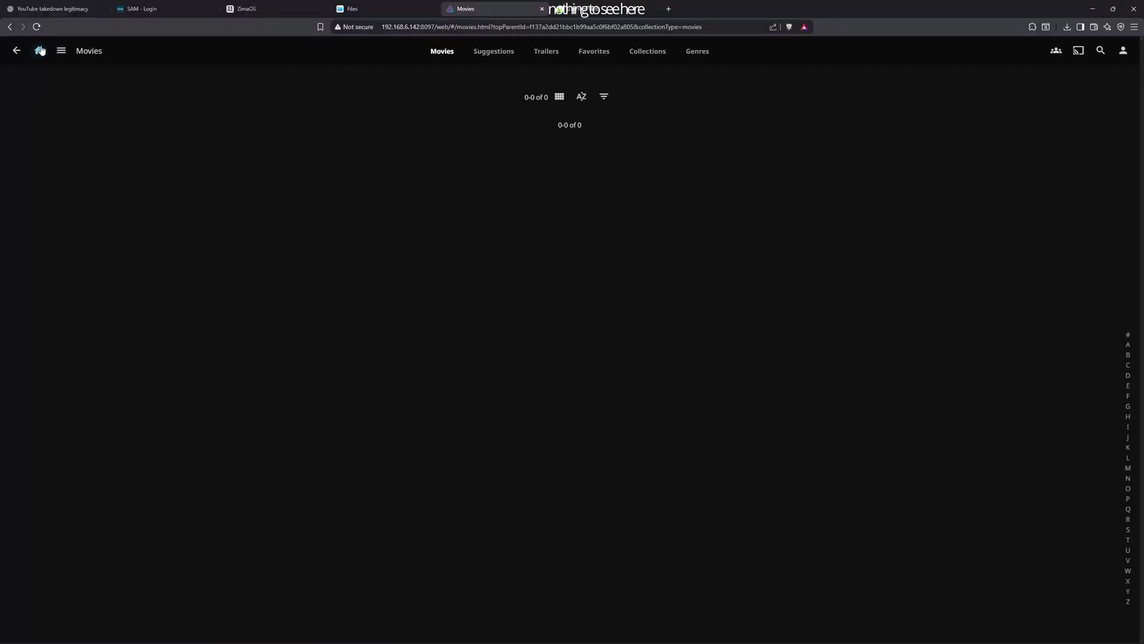
pyautogui.click(61, 50)
pyautogui.click(126, 110)
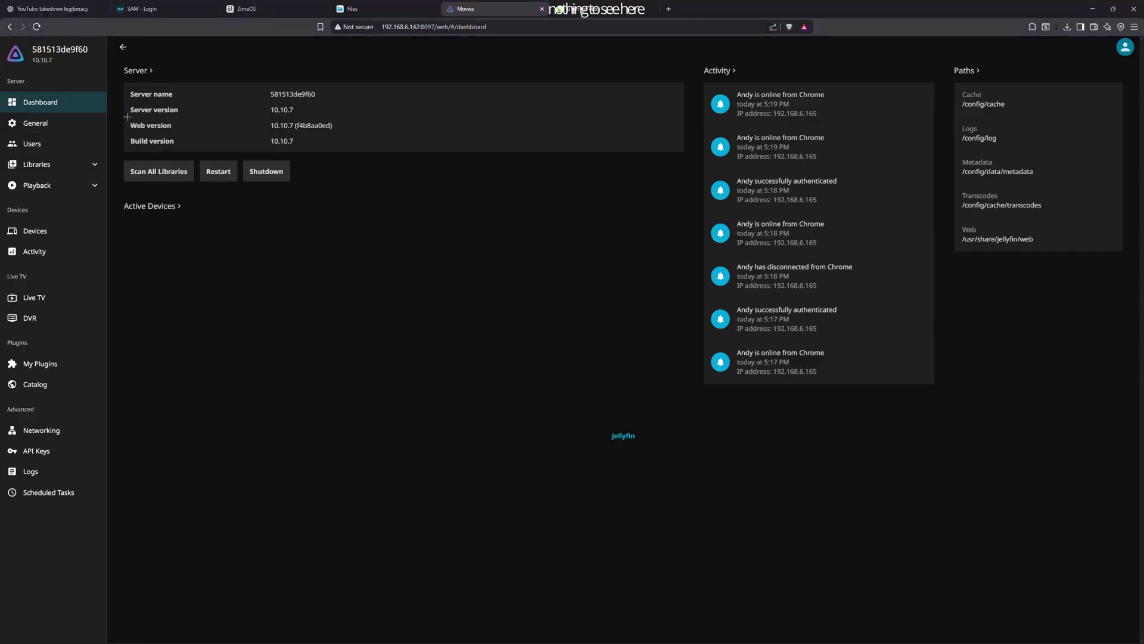
pyautogui.click(156, 174)
# Go back Home and open the Iron Man (2008) movie details.
pyautogui.click(56, 52)
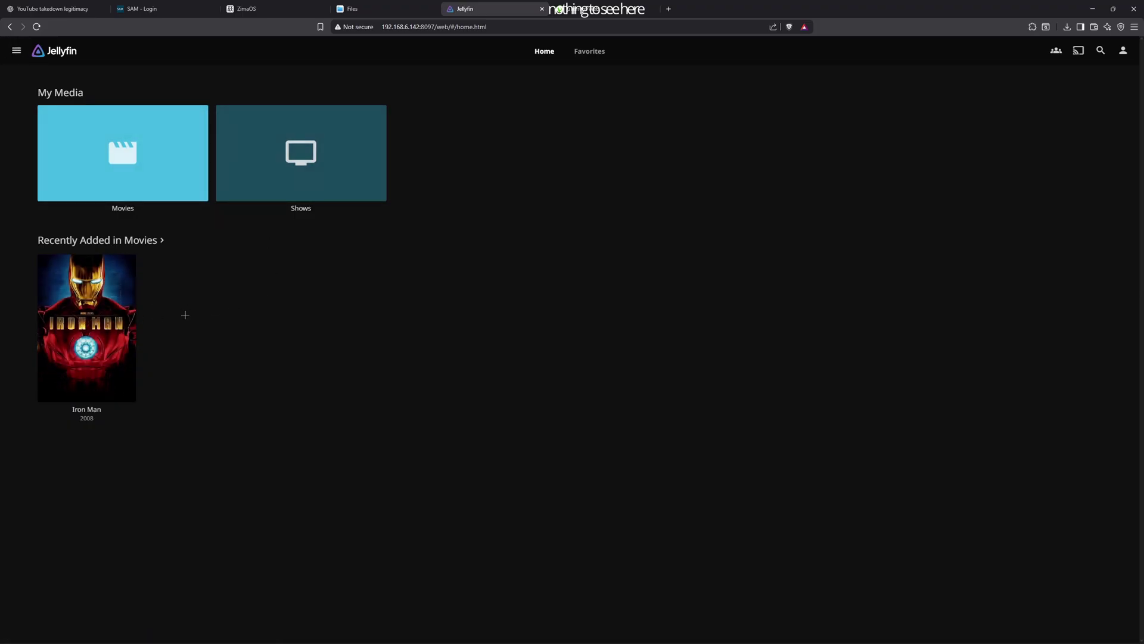
pyautogui.click(93, 294)
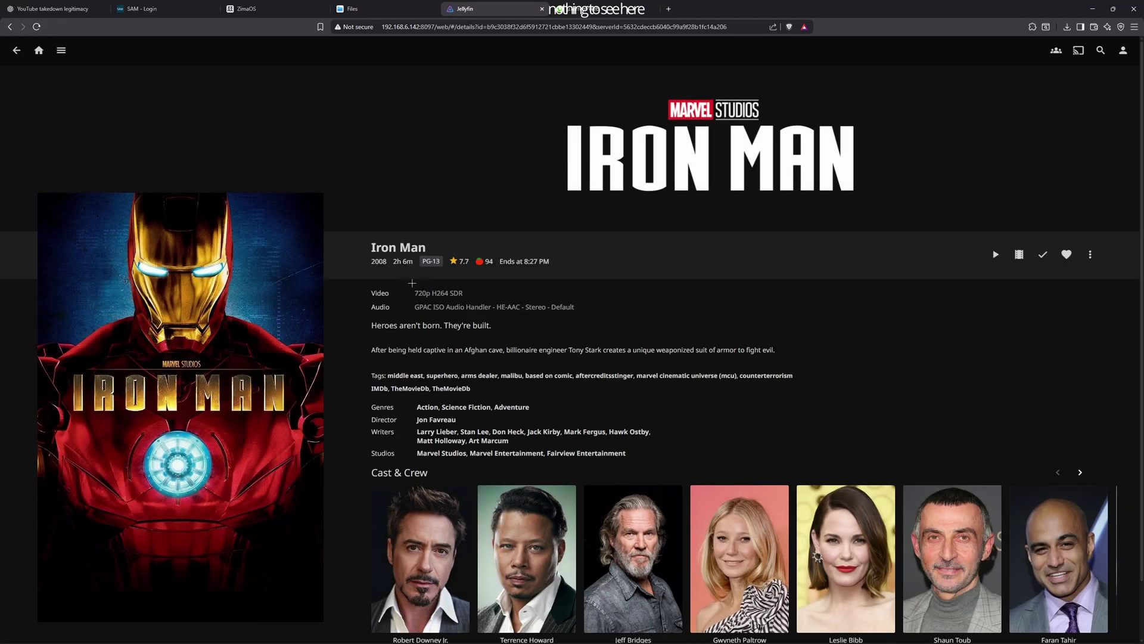
pyautogui.scroll(1, 453, 361)
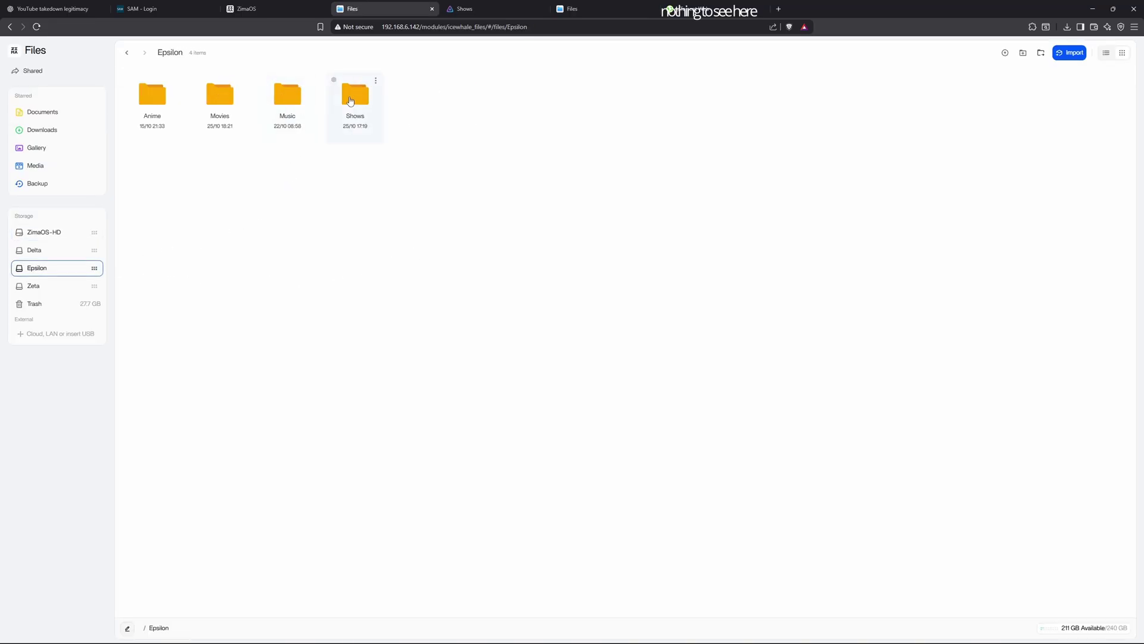
pyautogui.doubleClick(355, 95)
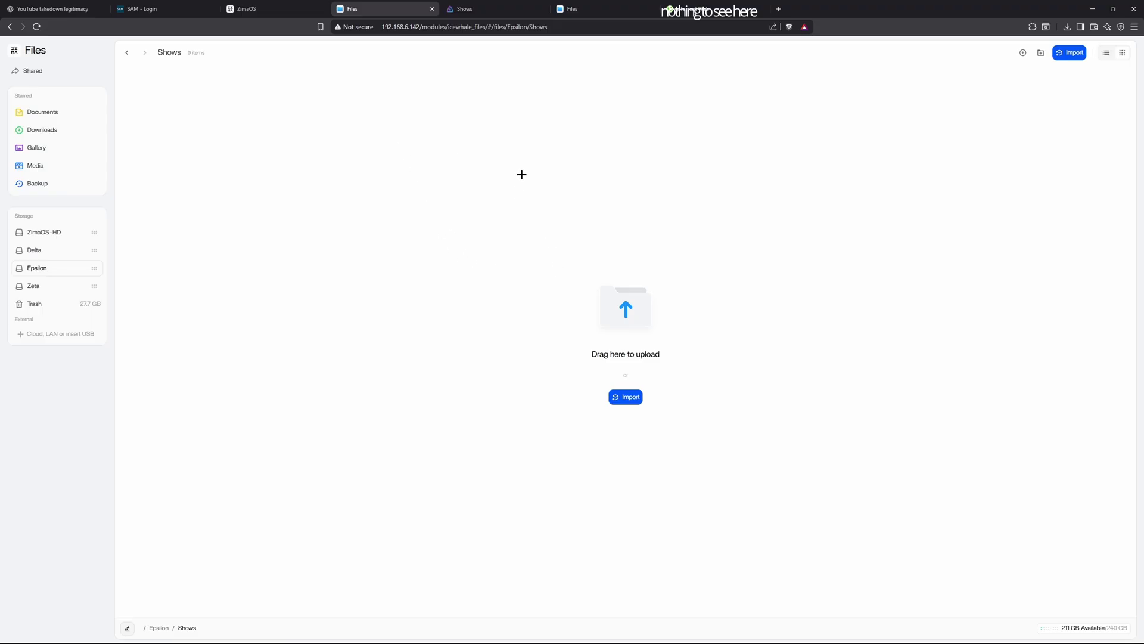
pyautogui.hotkey('ctrl', 'Tab')
pyautogui.click(39, 50)
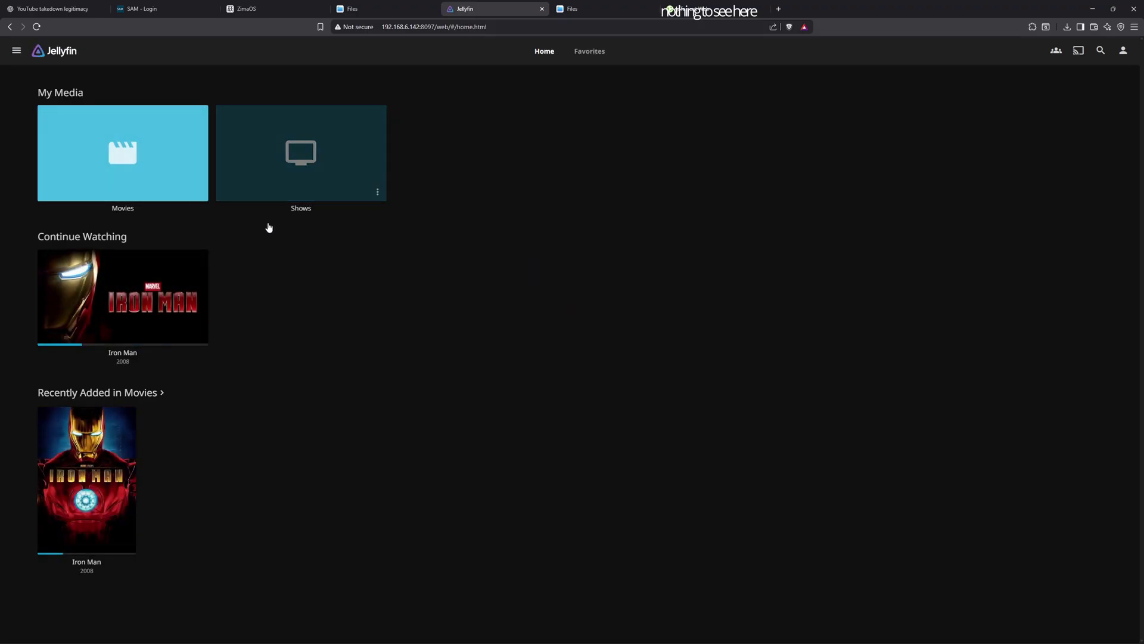
pyautogui.click(319, 165)
pyautogui.click(39, 50)
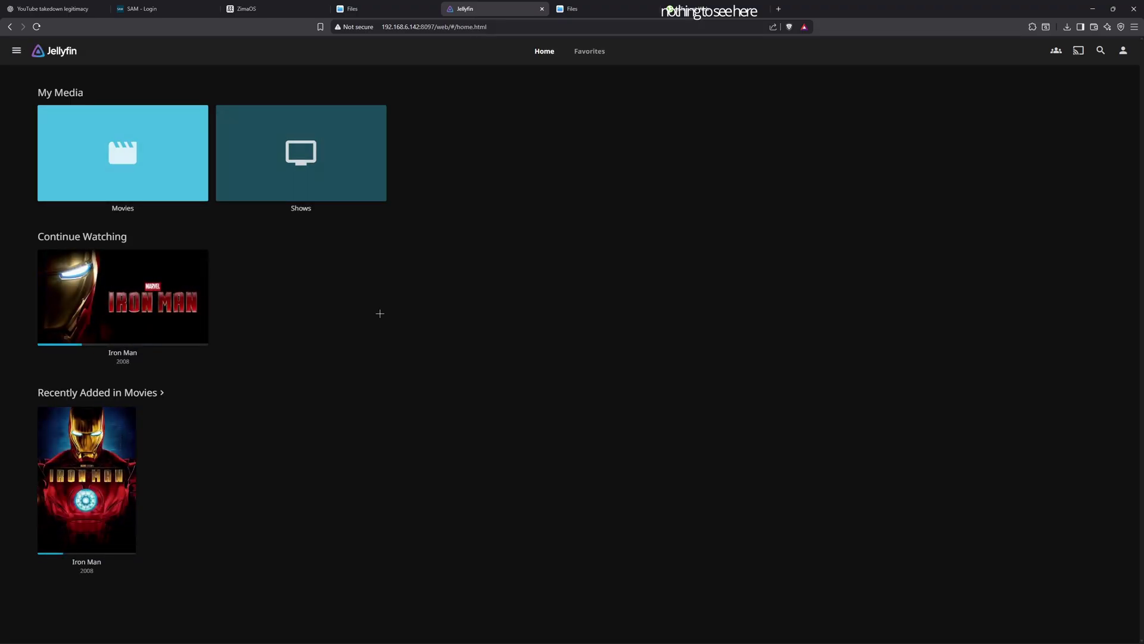